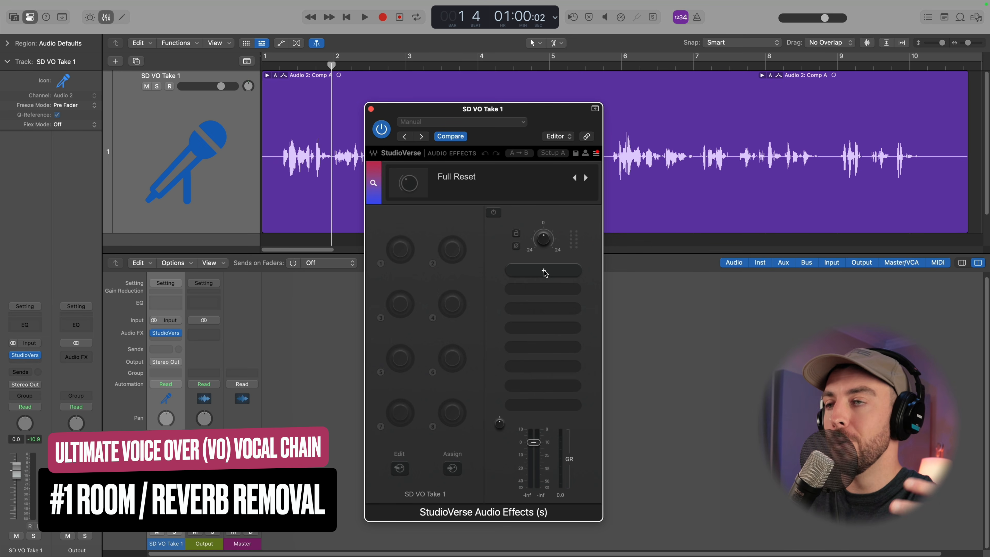
Add the Clarity Vx - DeReverb effect to the first chain slot and place its window beside the StudioVerse rack.
{"action": "left_click", "coordinate": [543, 270]}
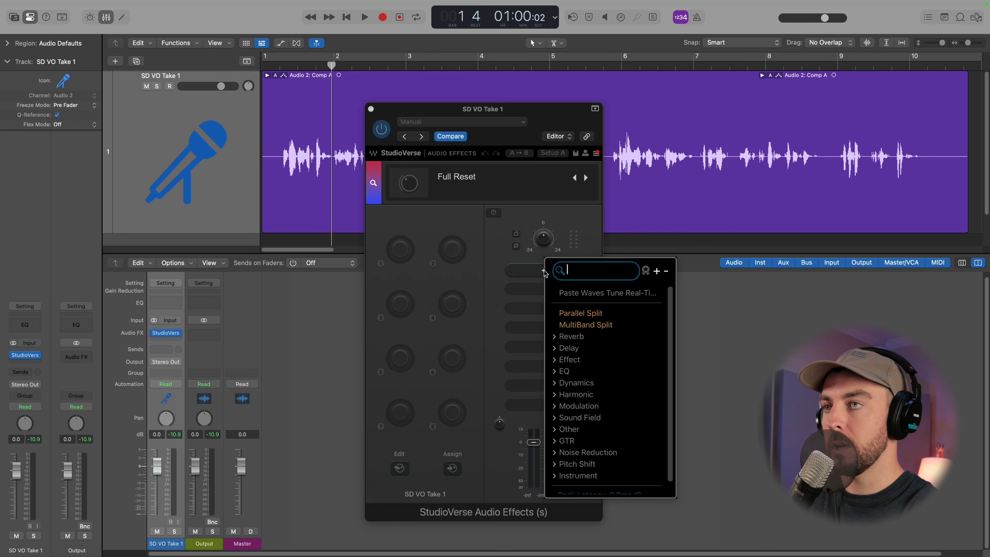
{"action": "left_click", "coordinate": [544, 271]}
{"action": "left_click", "coordinate": [543, 270]}
{"action": "type", "text": "c"}
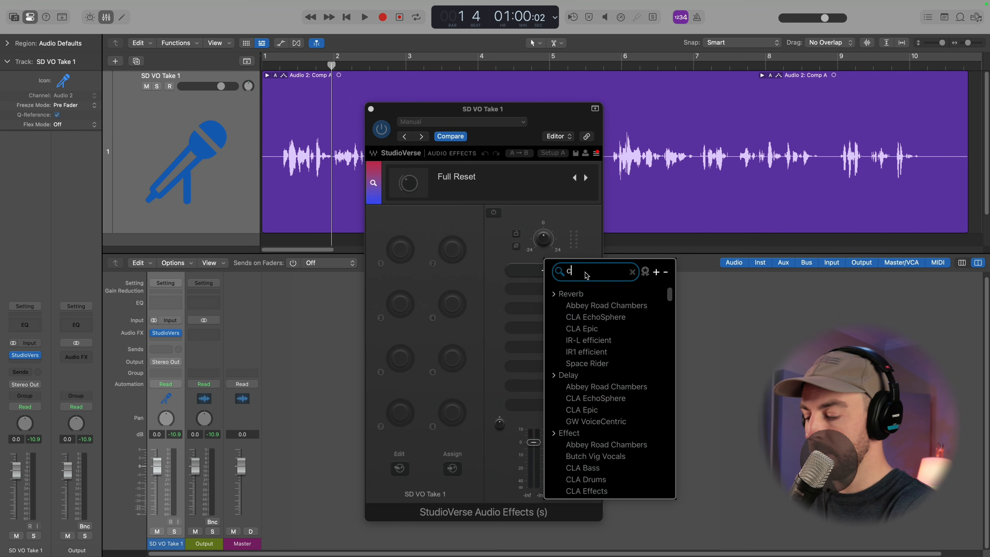
{"action": "type", "text": "larity vx"}
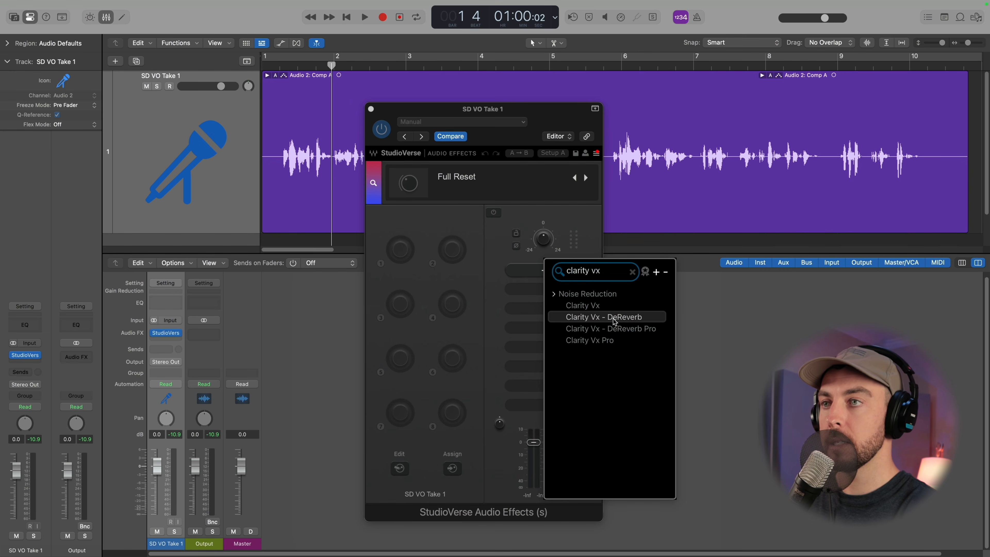
{"action": "left_click", "coordinate": [641, 320]}
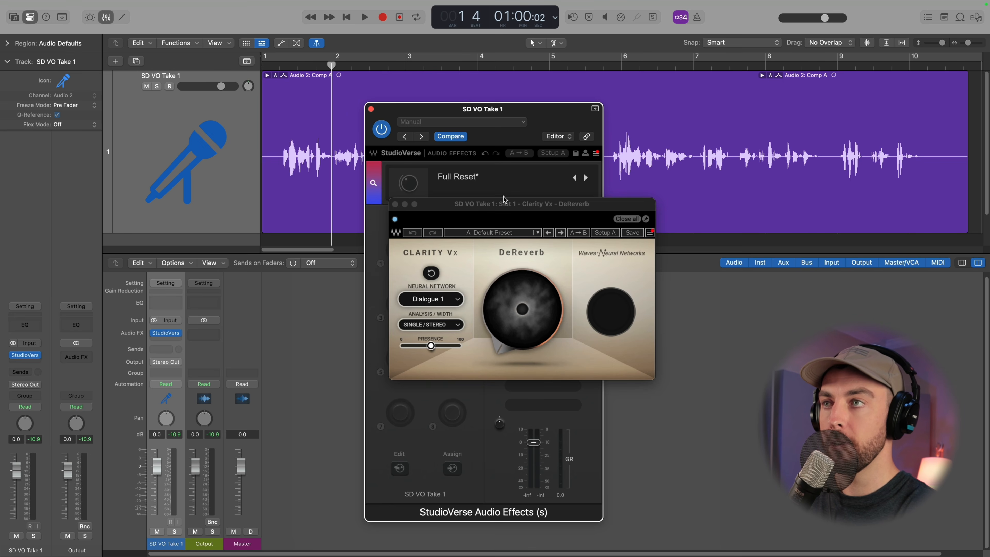
{"action": "left_click_drag", "start_coordinate": [537, 214], "coordinate": [747, 277]}
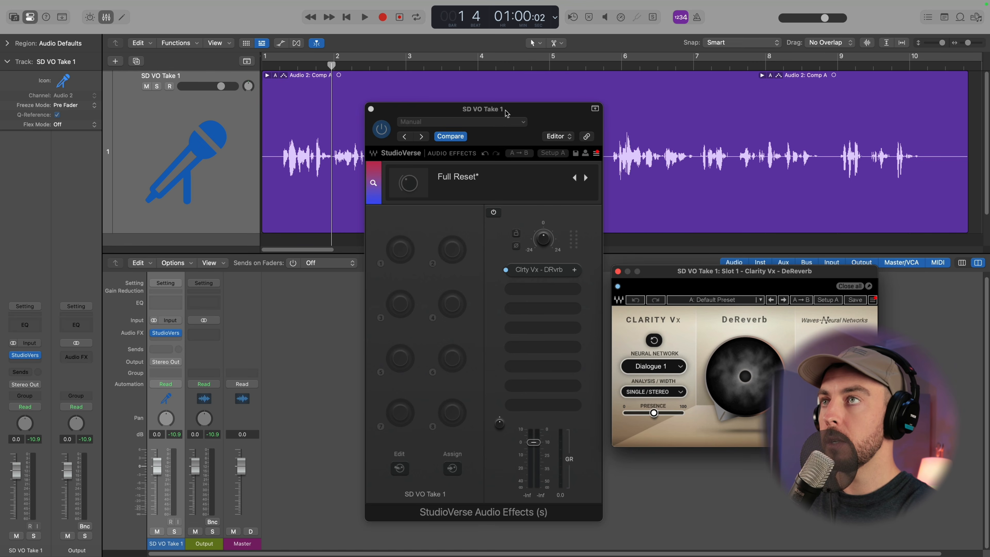
{"action": "left_click_drag", "start_coordinate": [505, 110], "coordinate": [430, 111]}
{"action": "left_click_drag", "start_coordinate": [661, 274], "coordinate": [581, 252]}
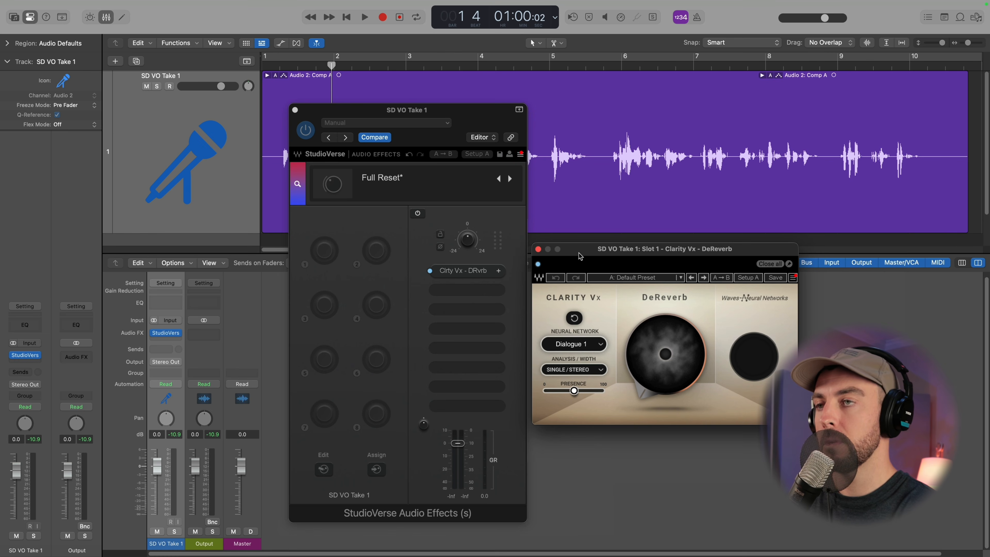
Raise the DeReverb amount while playing the voice-over from the beginning, and close the effect's window.
{"action": "left_click", "coordinate": [821, 237]}
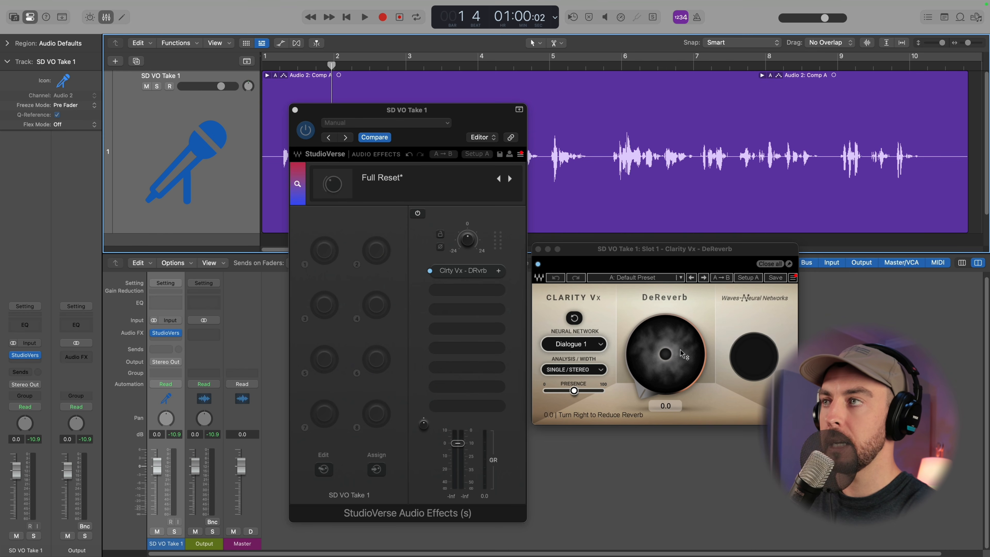
{"action": "key", "text": "Return"}
{"action": "key", "text": "space"}
{"action": "scroll", "coordinate": [685, 353], "scroll_direction": "up", "scroll_amount": 10}
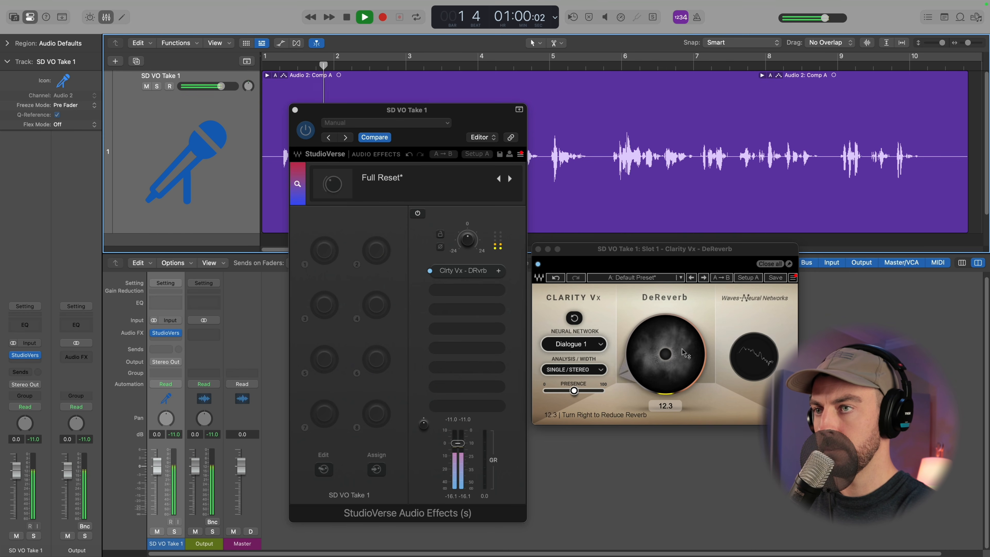
{"action": "scroll", "coordinate": [685, 353], "scroll_direction": "up", "scroll_amount": 4}
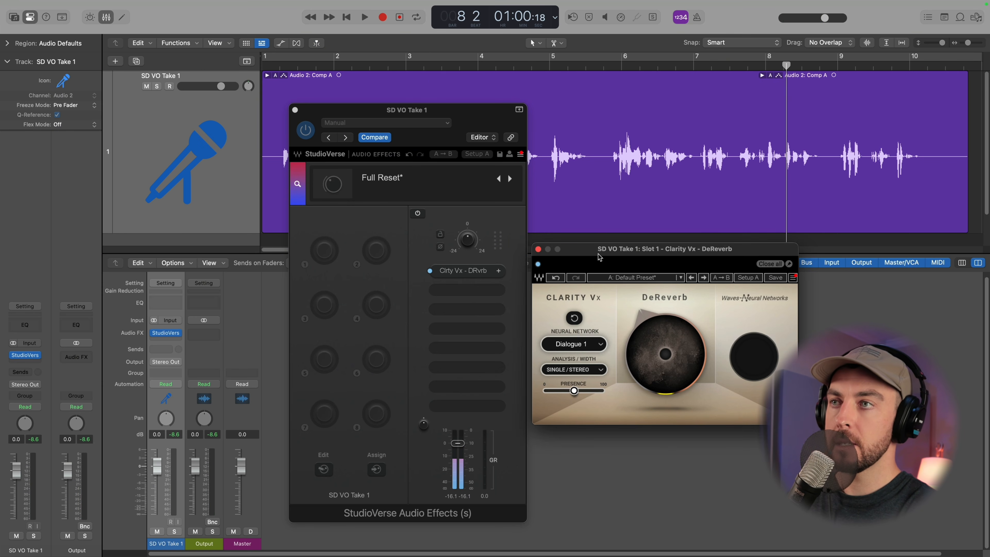
{"action": "left_click", "coordinate": [538, 250]}
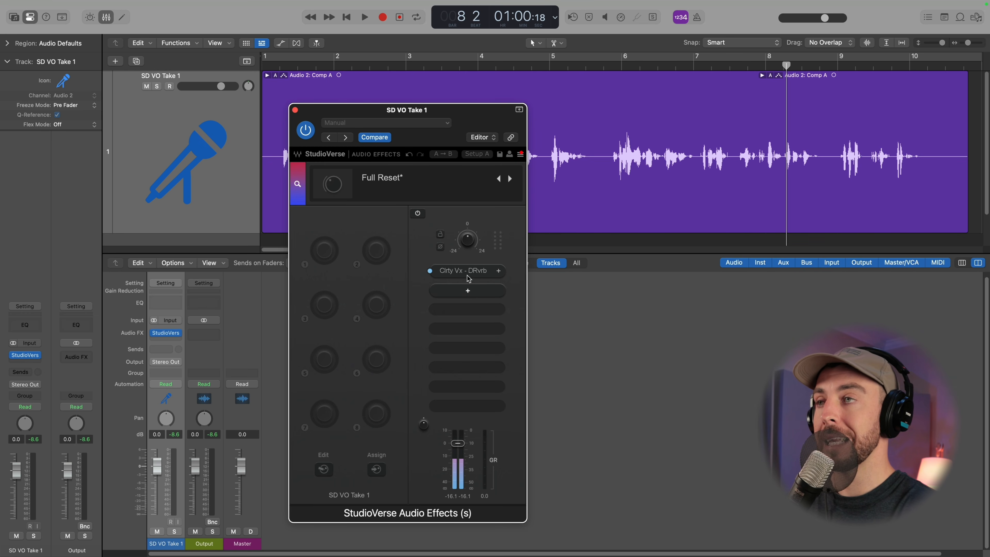
Add the NS1 noise suppressor to the second chain slot and move its window beside the rack.
{"action": "left_click", "coordinate": [468, 294]}
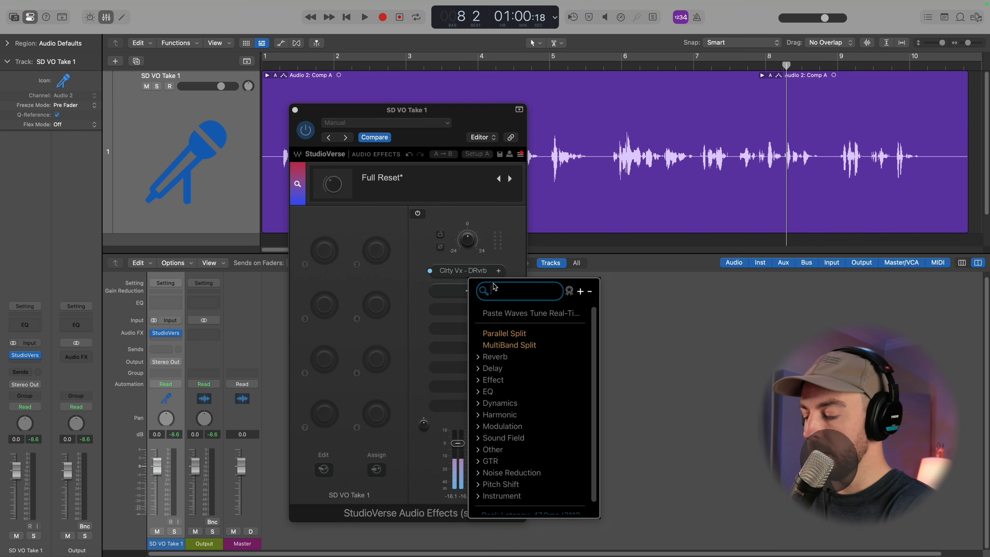
{"action": "type", "text": "NS1"}
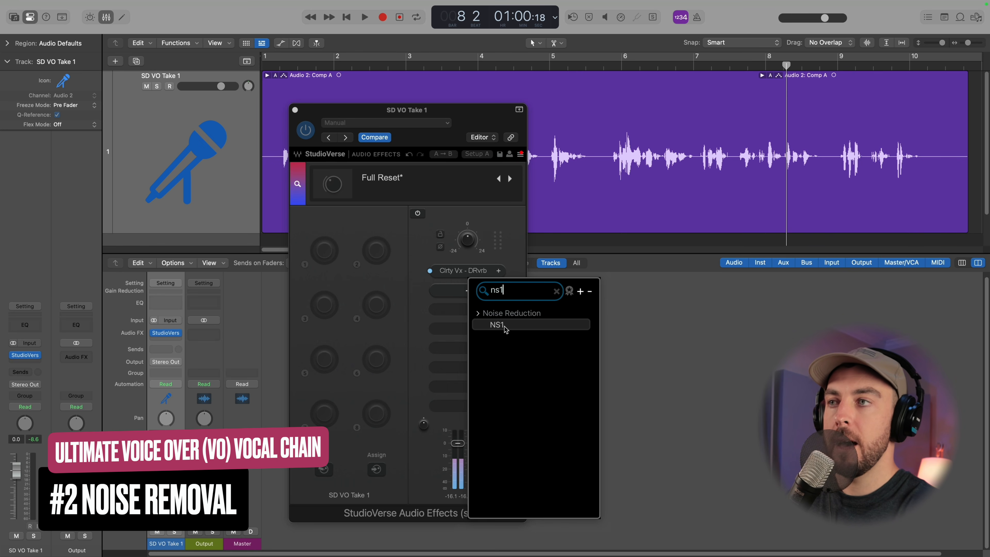
{"action": "left_click", "coordinate": [504, 326]}
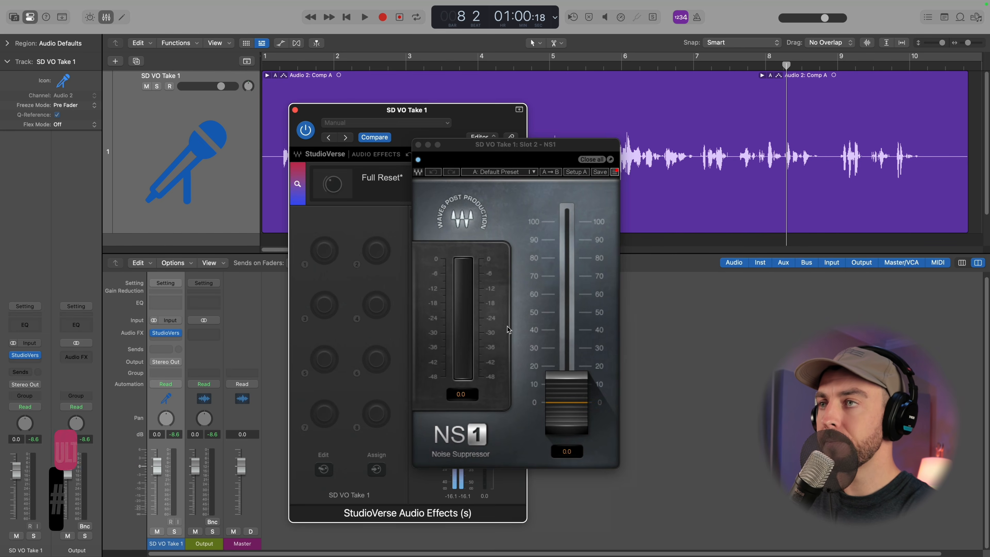
{"action": "left_click_drag", "start_coordinate": [493, 148], "coordinate": [616, 183]}
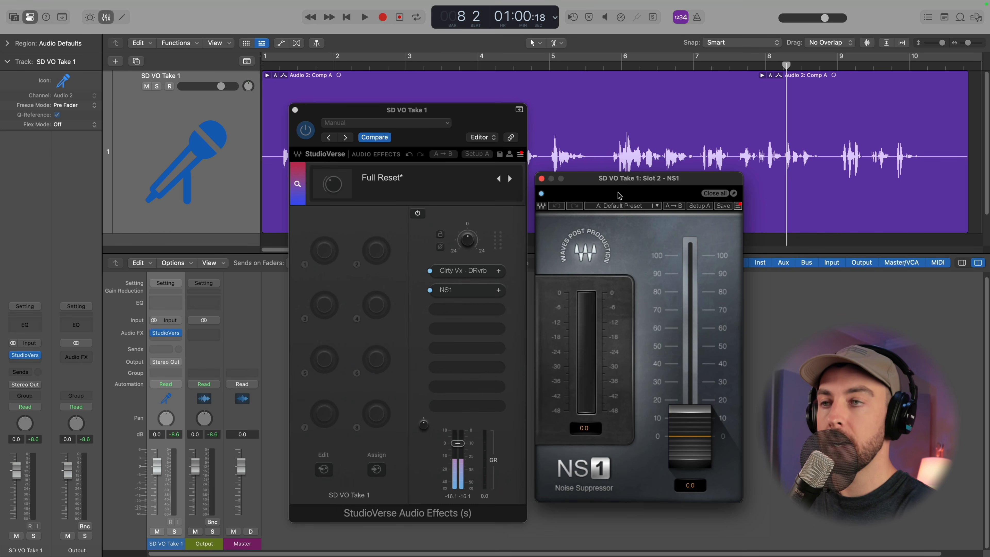
Raise the NS1 noise suppression to 43.6 while playing the voice-over.
{"action": "left_click_drag", "start_coordinate": [692, 441], "coordinate": [690, 440]}
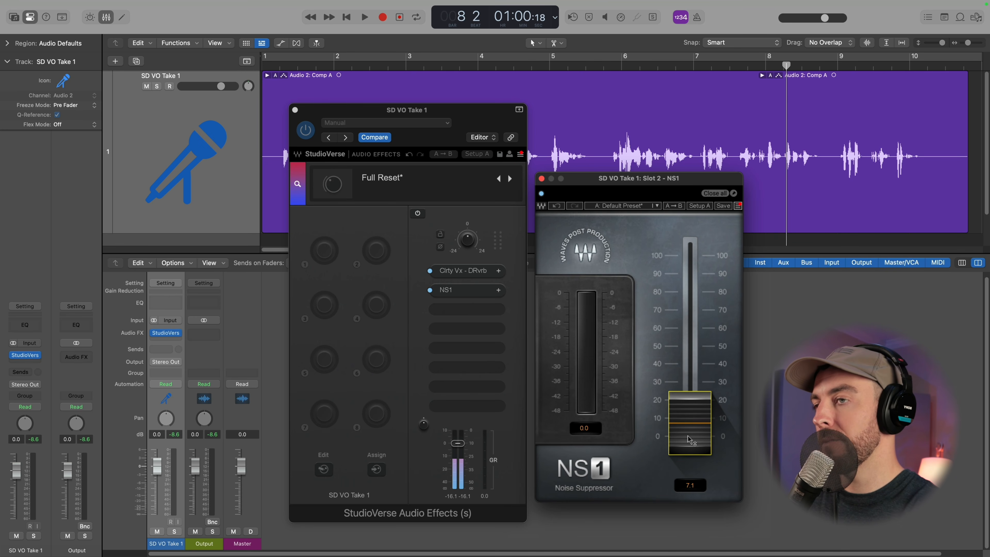
{"action": "key", "text": "space"}
{"action": "left_click_drag", "start_coordinate": [689, 439], "coordinate": [687, 437]}
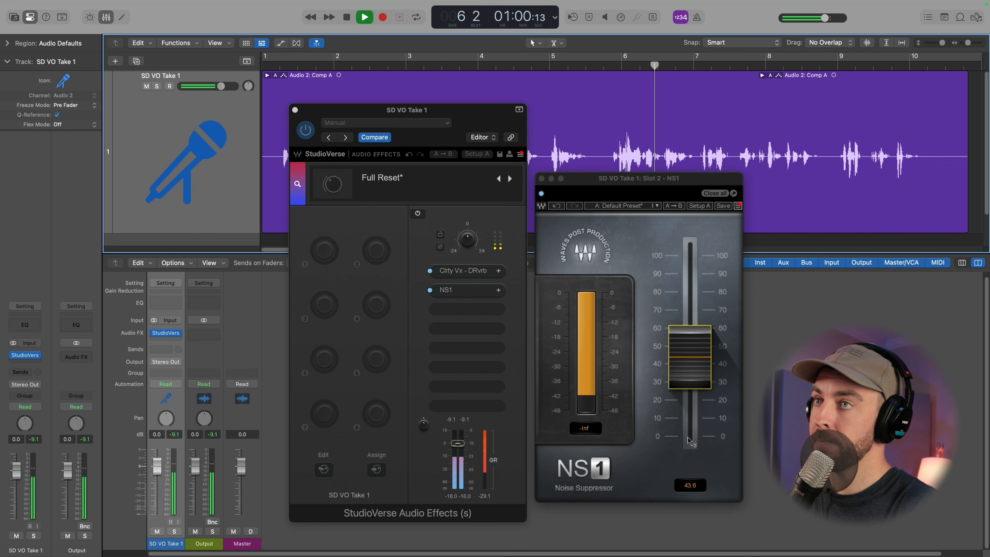
Compare the voice-over with NS1 bypassed and re-enabled, stop playback and return the timeline view to the beginning.
{"action": "left_click", "coordinate": [542, 193]}
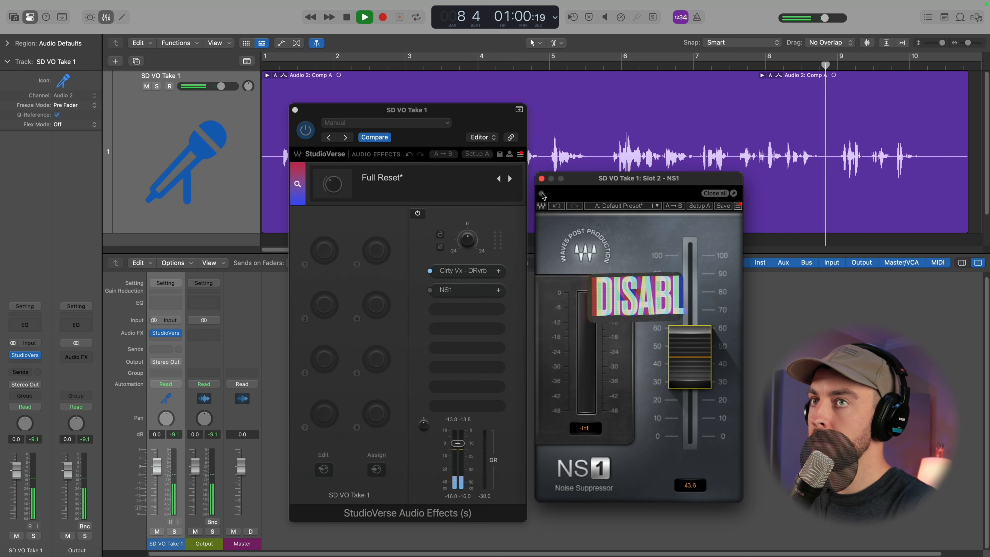
{"action": "left_click", "coordinate": [542, 194]}
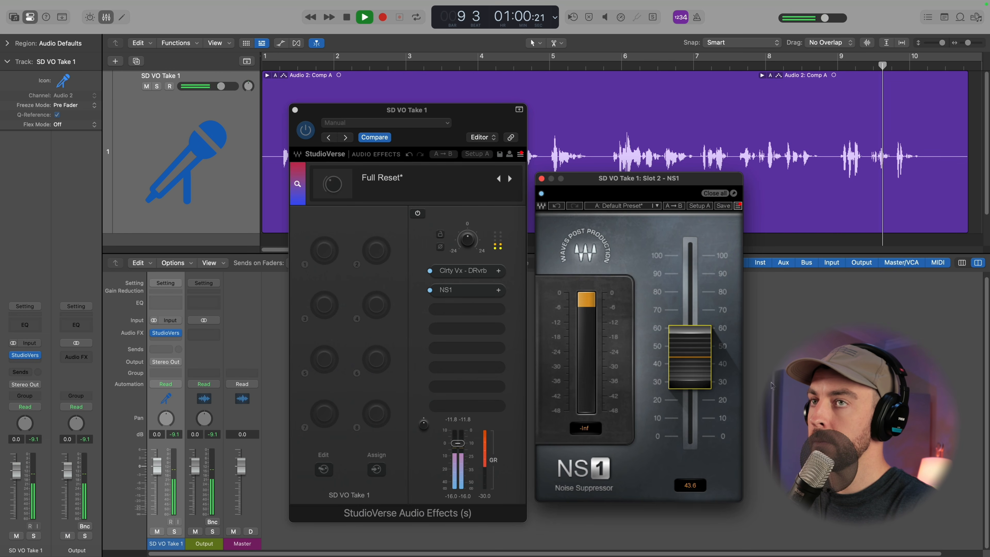
{"action": "left_click", "coordinate": [660, 143]}
{"action": "key", "text": "space"}
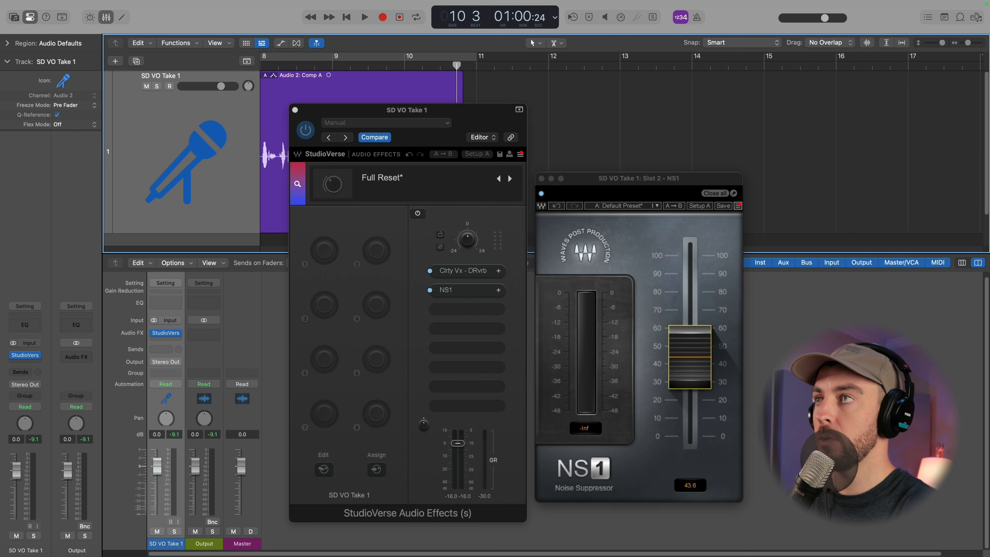
{"action": "scroll", "coordinate": [660, 143], "scroll_direction": "left", "scroll_amount": 10}
{"action": "scroll", "coordinate": [659, 142], "scroll_direction": "left", "scroll_amount": 5}
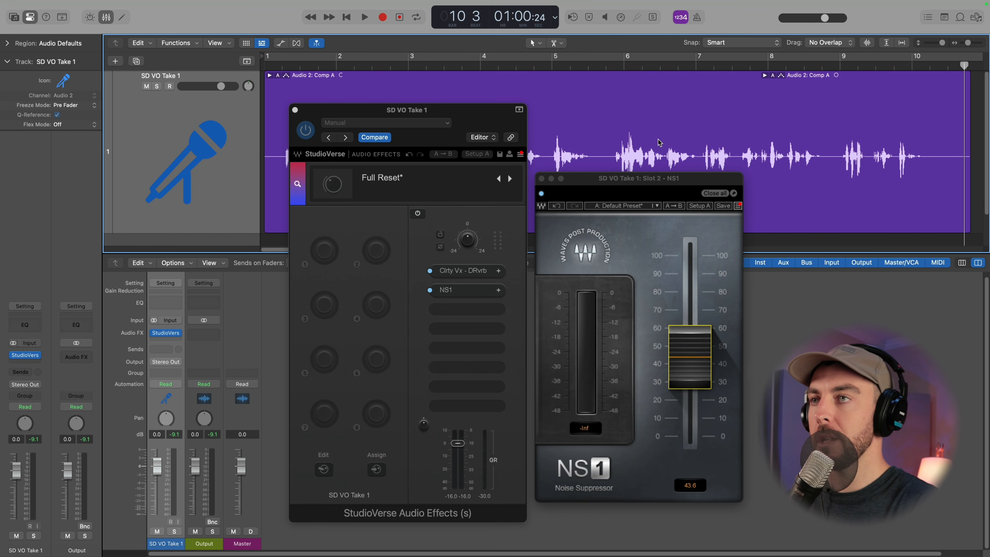
Add the VEQ3 equalizer to the third chain slot and move its window clear of the slot list.
{"action": "left_click", "coordinate": [470, 311]}
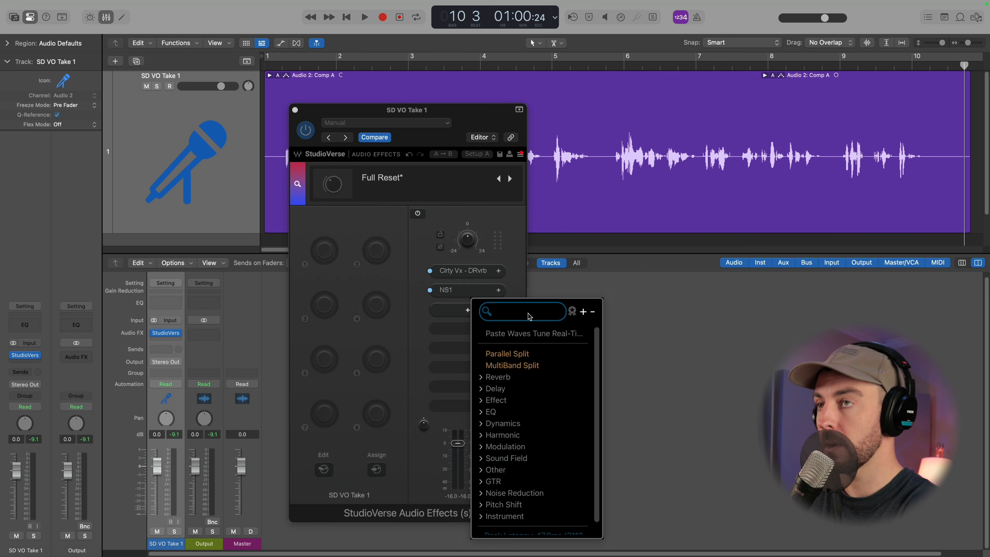
{"action": "type", "text": "veq"}
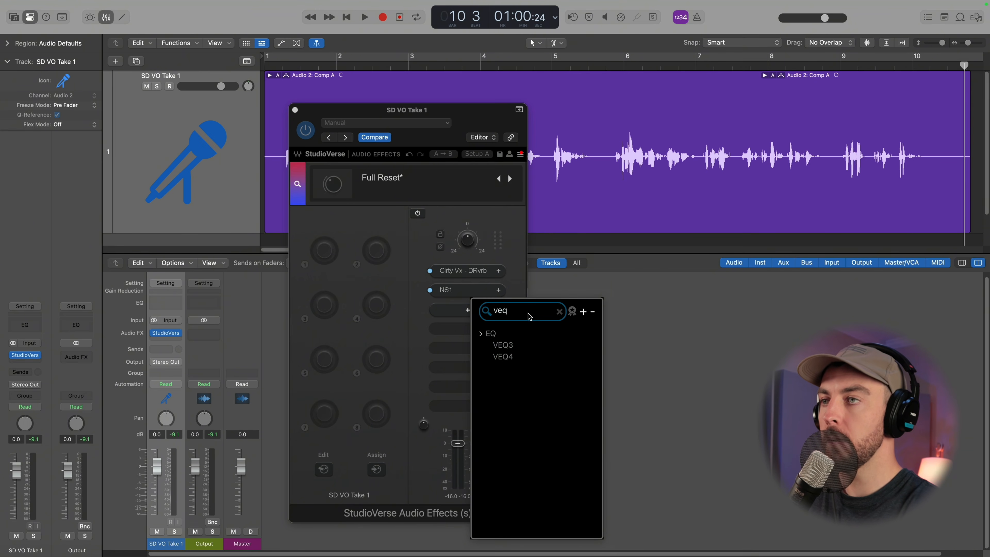
{"action": "left_click", "coordinate": [515, 350]}
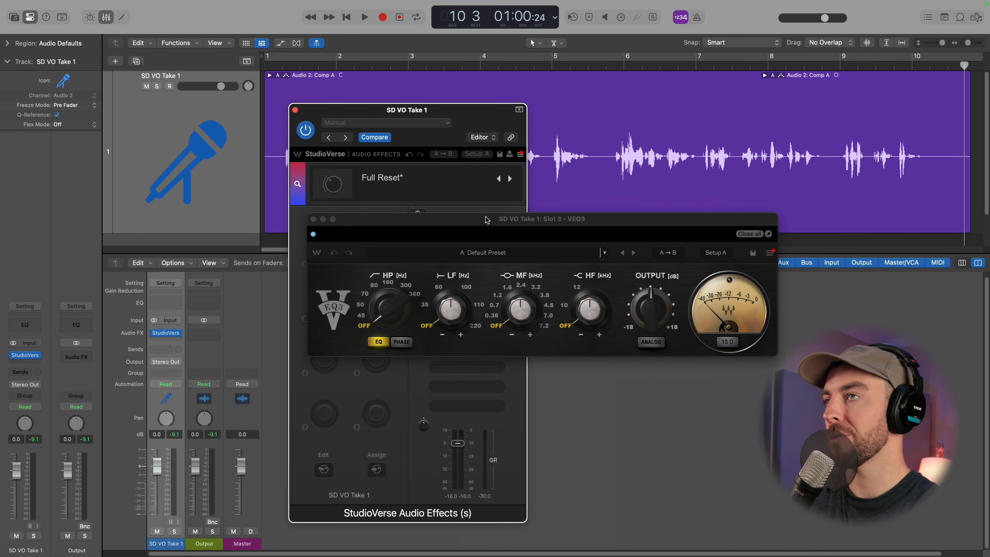
{"action": "left_click_drag", "start_coordinate": [487, 220], "coordinate": [518, 249]}
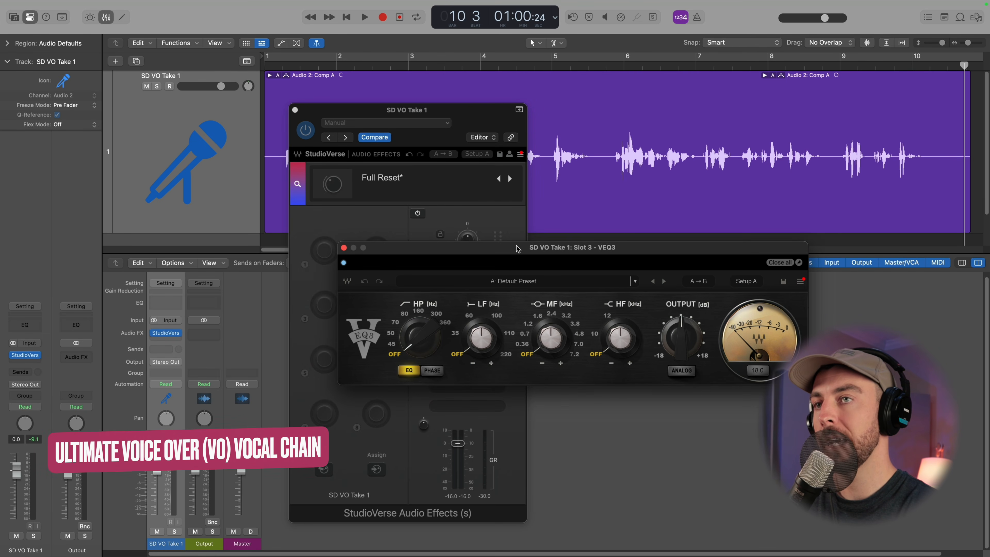
Try different high-pass frequencies on the VEQ3 and settle on 50 Hz.
{"action": "left_click", "coordinate": [393, 345]}
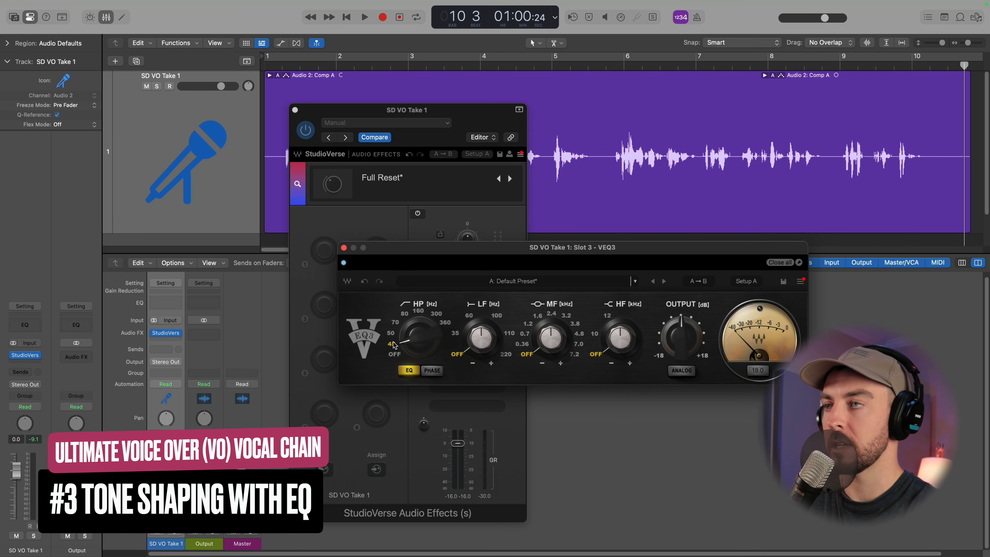
{"action": "left_click", "coordinate": [392, 335]}
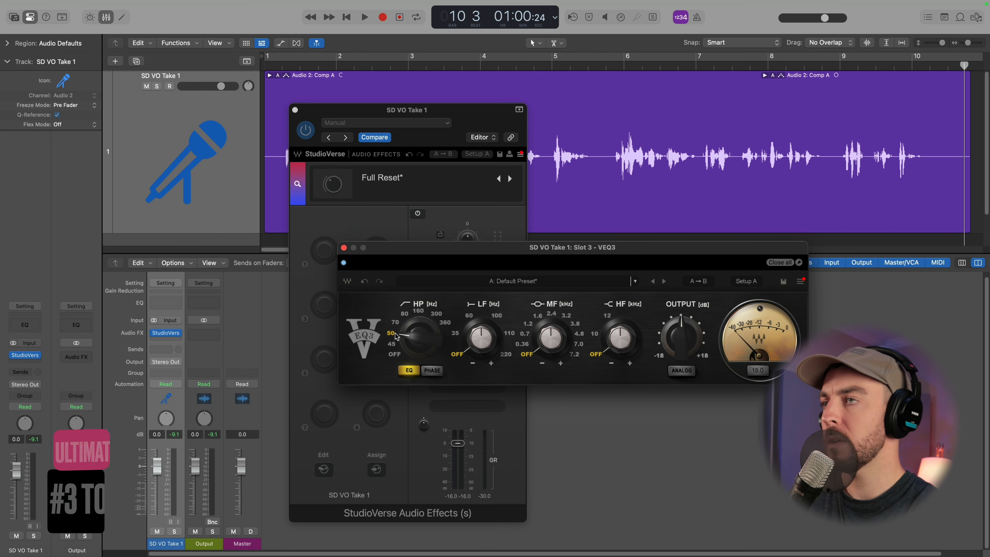
{"action": "left_click", "coordinate": [395, 322]}
{"action": "left_click", "coordinate": [392, 336]}
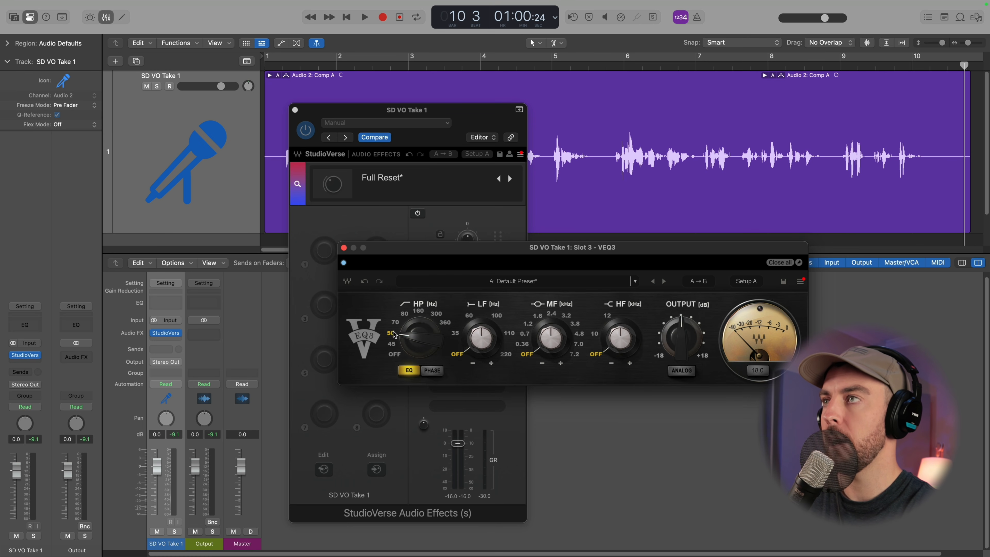
Audition the VEQ3 high-pass filter at 70, 80 and 160 Hz during playback from the beginning, and return it to 50 Hz.
{"action": "left_click", "coordinate": [286, 66]}
{"action": "key", "text": "space"}
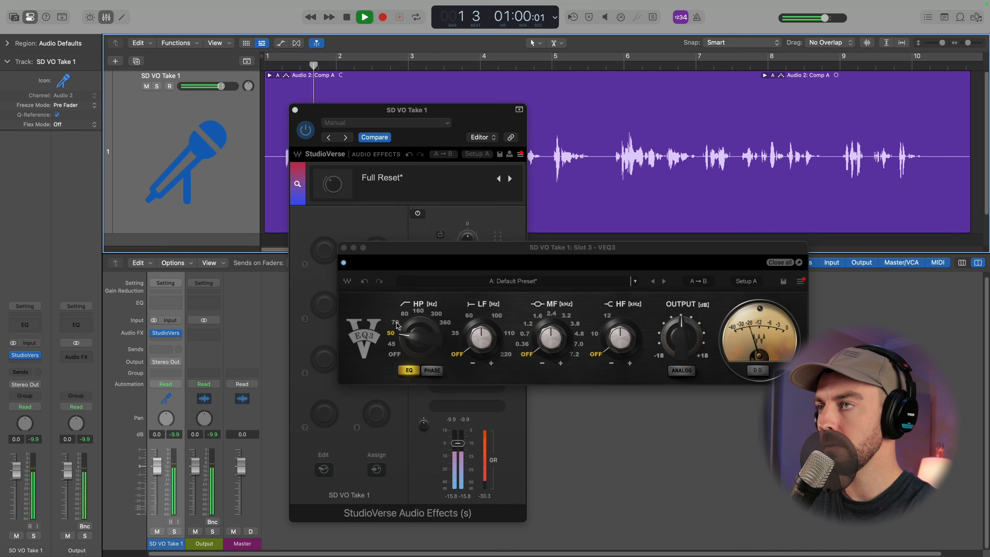
{"action": "left_click", "coordinate": [396, 323]}
{"action": "left_click", "coordinate": [404, 315]}
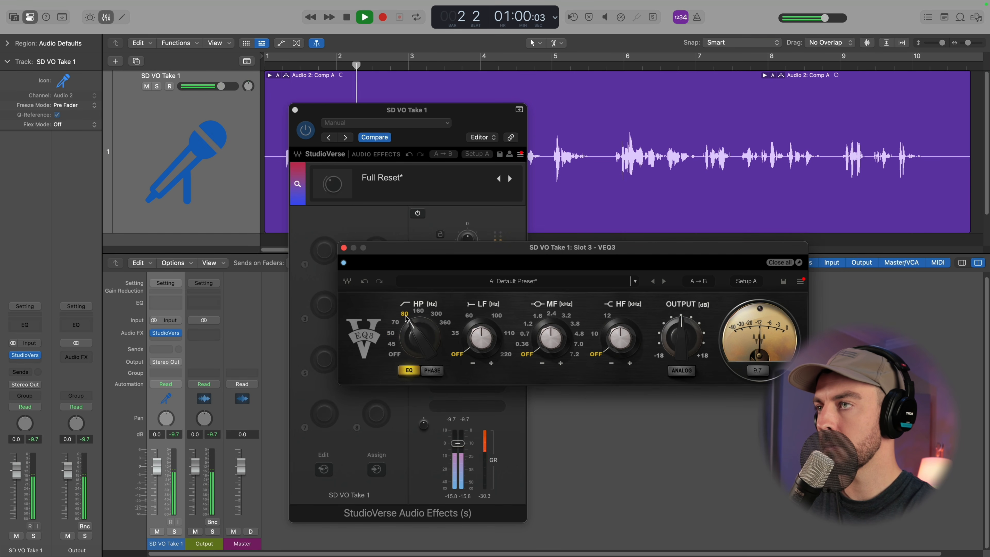
{"action": "left_click", "coordinate": [418, 314]}
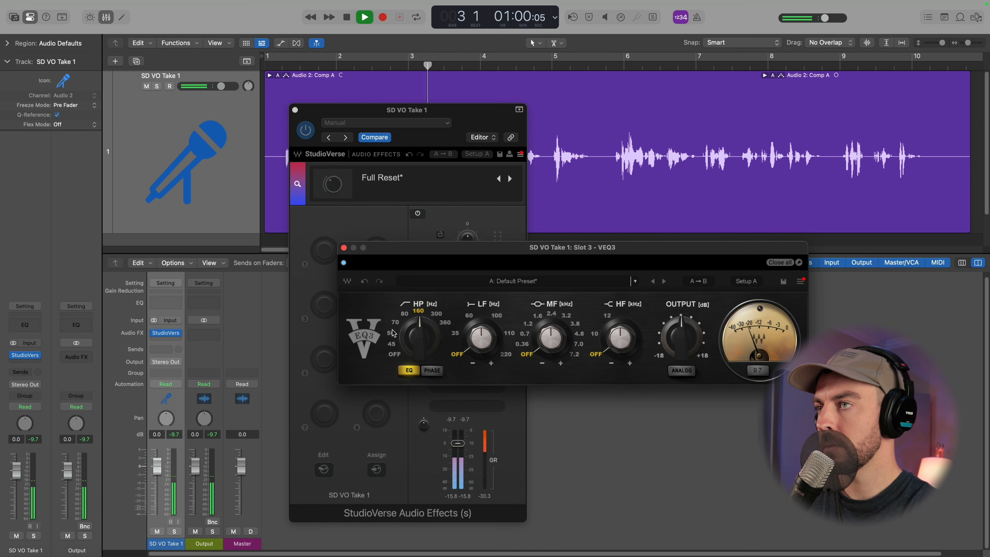
{"action": "key", "text": "space"}
{"action": "left_click", "coordinate": [674, 205]}
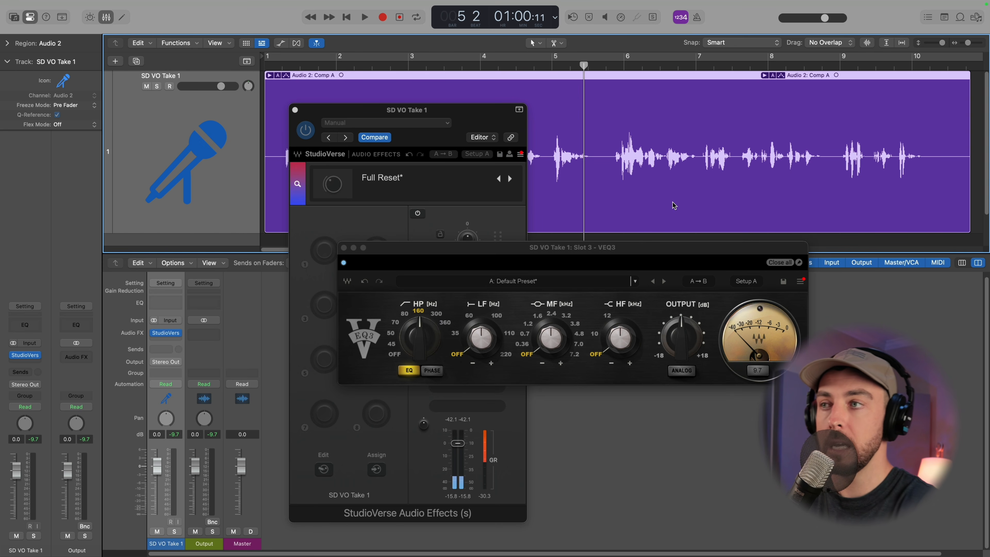
{"action": "left_click", "coordinate": [394, 327]}
{"action": "left_click", "coordinate": [392, 335]}
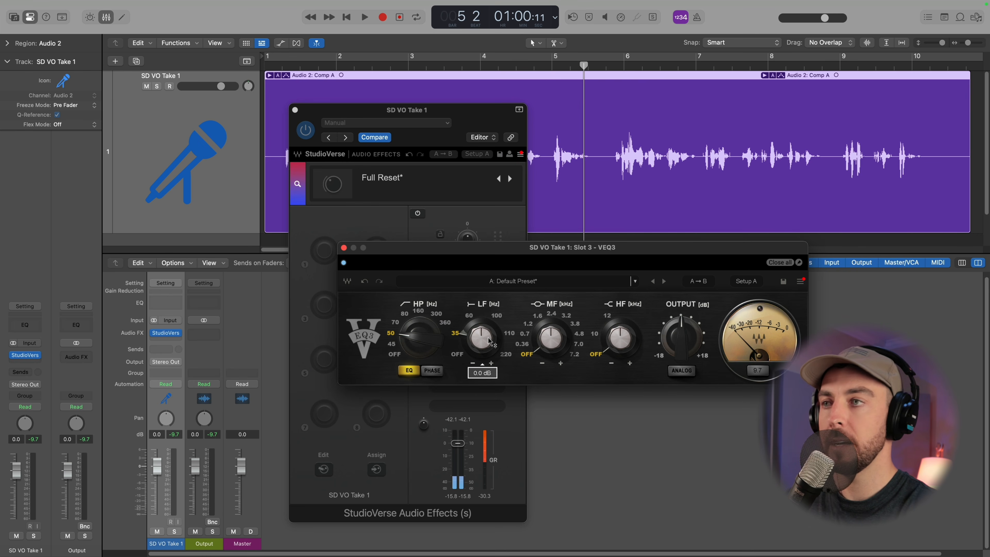
Adjust the gain of the VEQ3 low-frequency band at 35 Hz and listen to the voice-over with it.
{"action": "mouse_move", "coordinate": [490, 342]}
{"action": "left_mouse_down"}
{"action": "mouse_move", "coordinate": [492, 358]}
{"action": "mouse_move", "coordinate": [480, 338]}
{"action": "left_mouse_up"}
{"action": "key", "text": "space"}
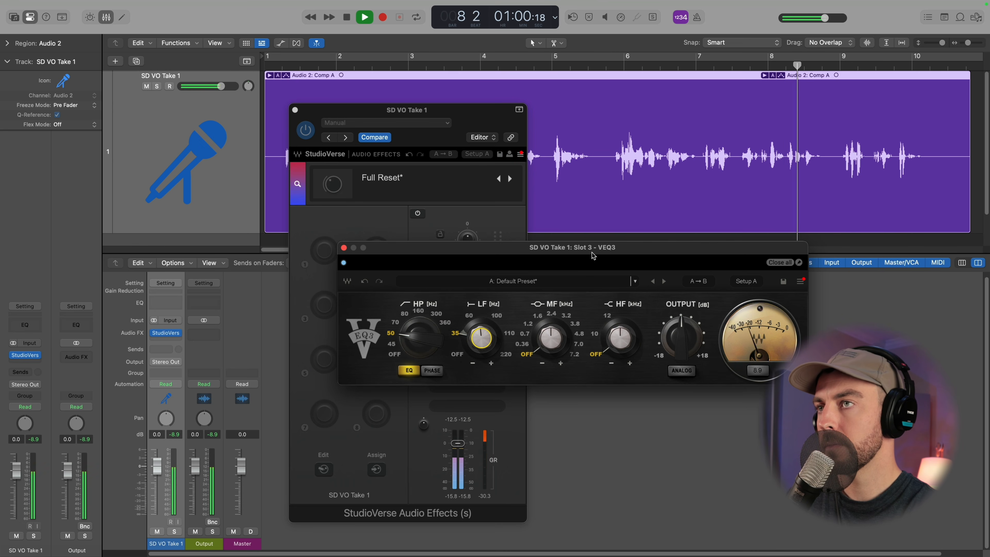
{"action": "key", "text": "space"}
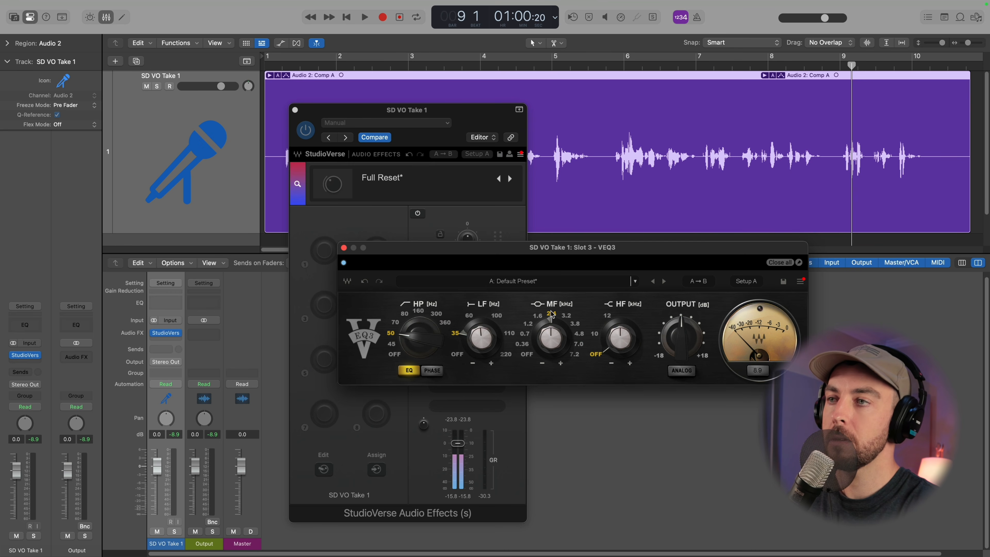
Adjust the gain of the VEQ3 mid-frequency band at 2.4 kHz while playing the voice-over from just before bar 6.
{"action": "left_click", "coordinate": [577, 328]}
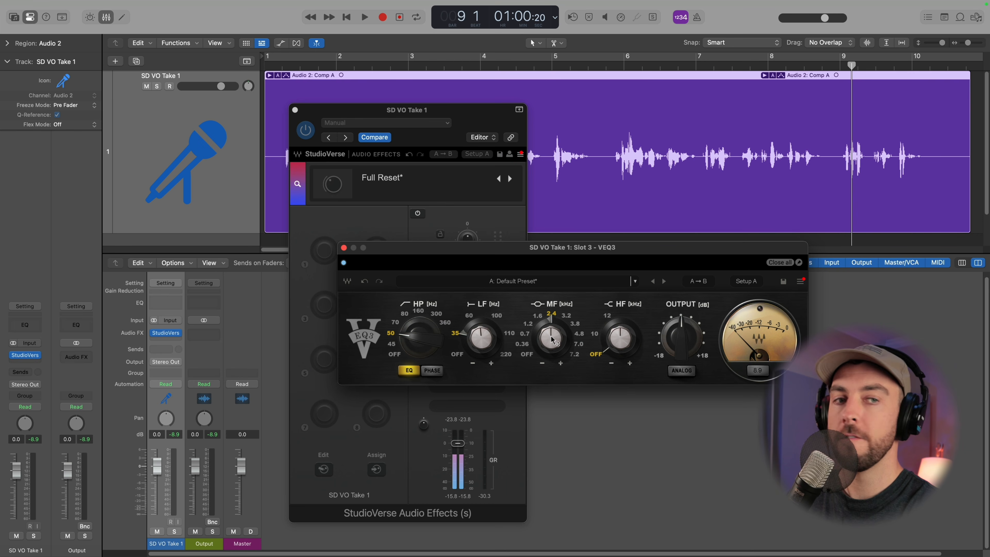
{"action": "mouse_move", "coordinate": [552, 341]}
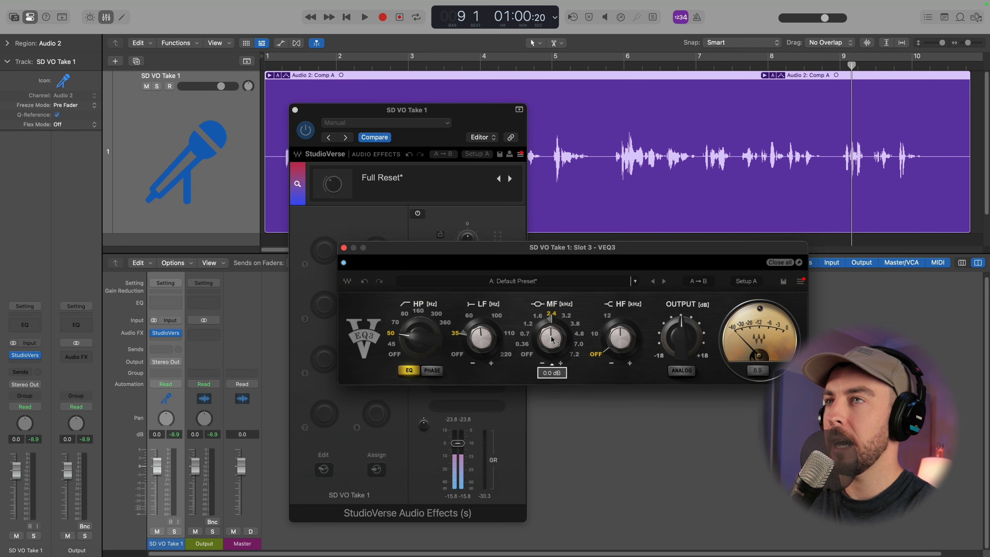
{"action": "left_click", "coordinate": [609, 229]}
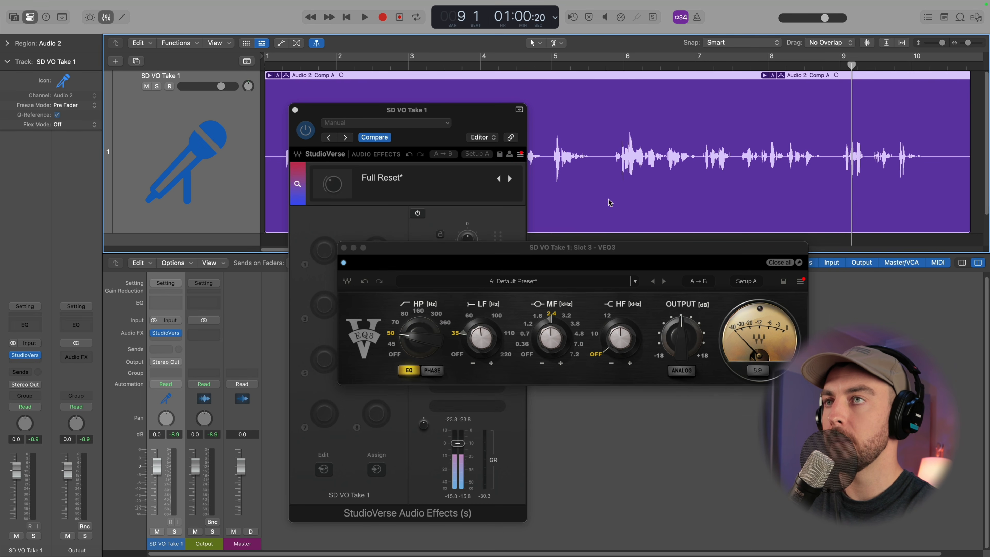
{"action": "left_click", "coordinate": [614, 66]}
{"action": "key", "text": "space"}
{"action": "left_click_drag", "start_coordinate": [552, 338], "coordinate": [546, 401]}
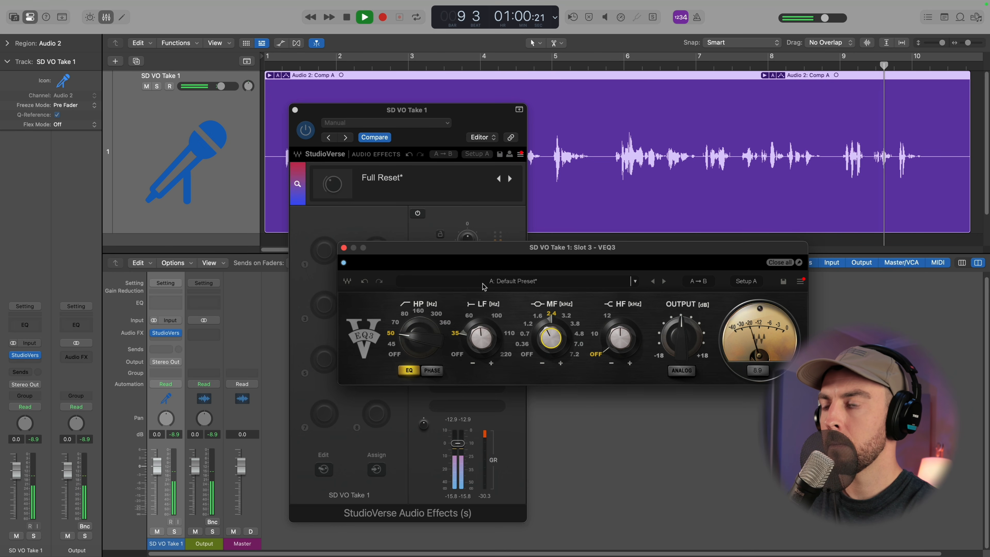
{"action": "key", "text": "space"}
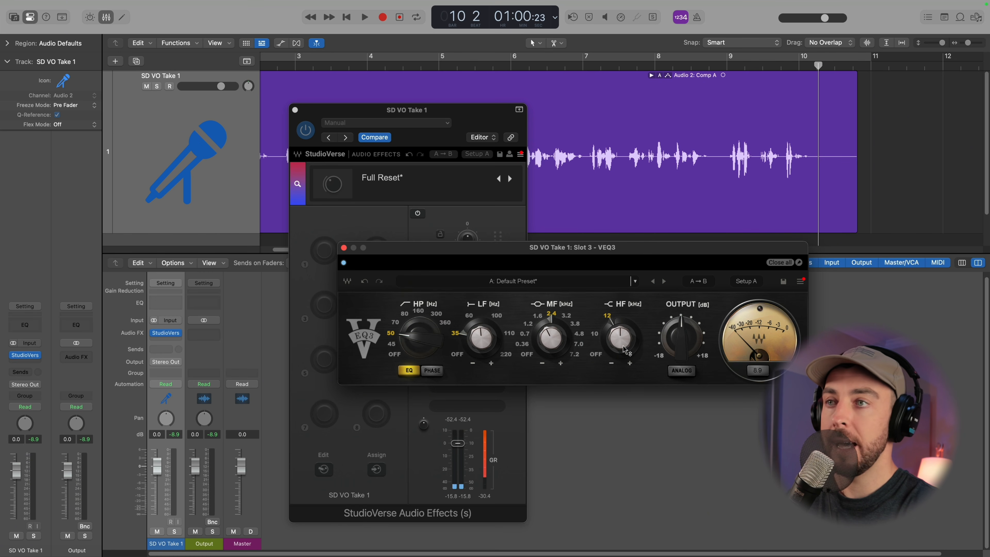
Boost the VEQ3 high-frequency band at 12 kHz by about 5.0 dB while playing the voice-over from just before bar 3.
{"action": "mouse_move", "coordinate": [625, 346]}
{"action": "left_click", "coordinate": [885, 174]}
{"action": "left_click", "coordinate": [842, 183]}
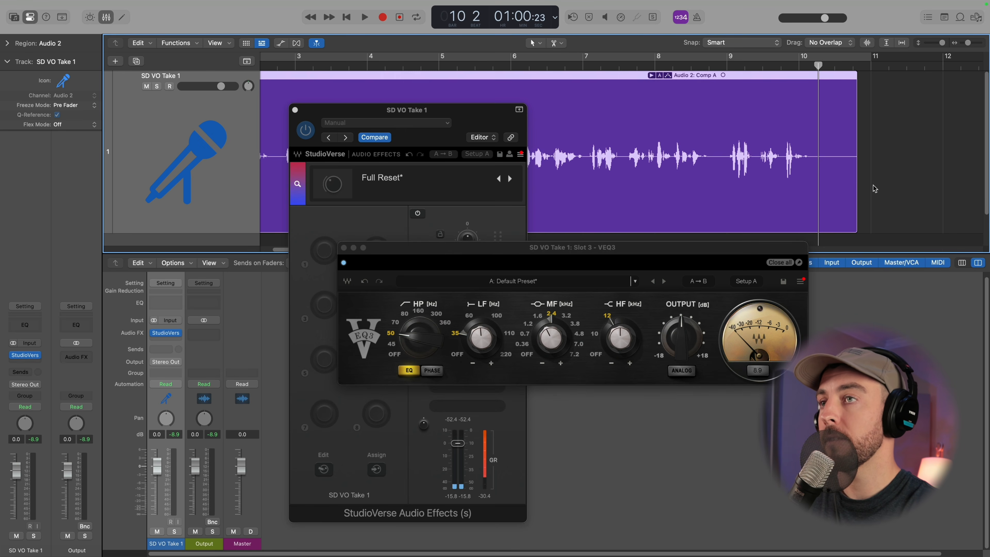
{"action": "left_click", "coordinate": [874, 187]}
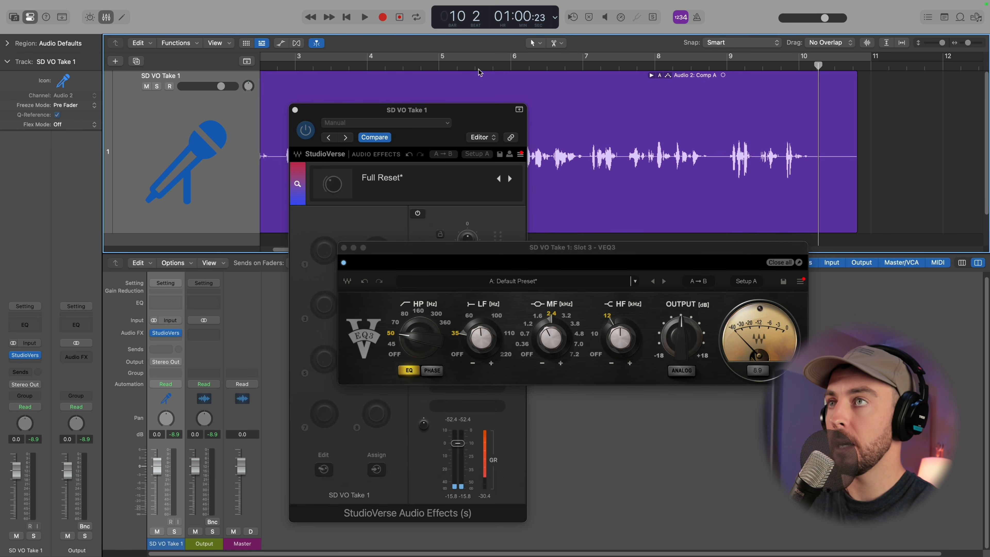
{"action": "left_click", "coordinate": [278, 67]}
{"action": "key", "text": "space"}
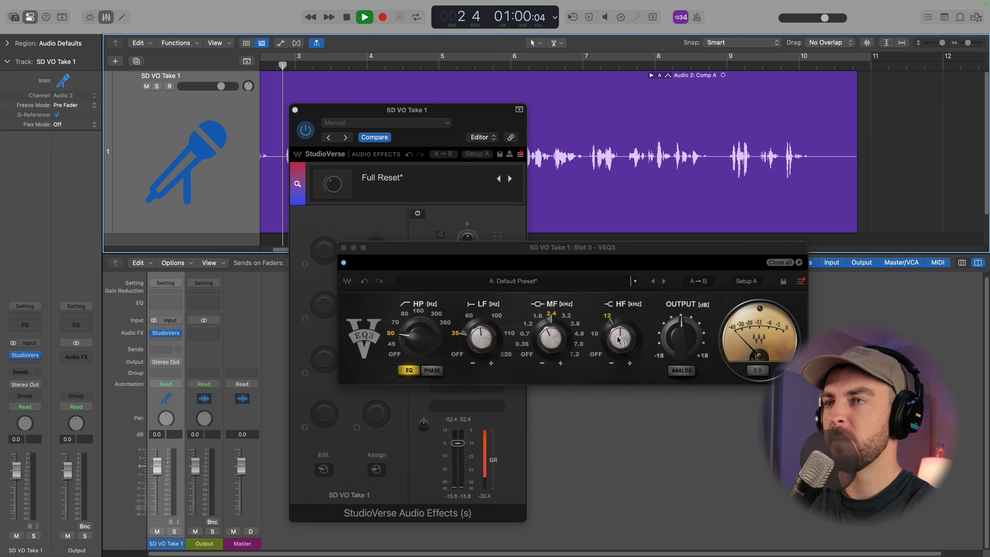
{"action": "left_click_drag", "start_coordinate": [623, 336], "coordinate": [621, 341]}
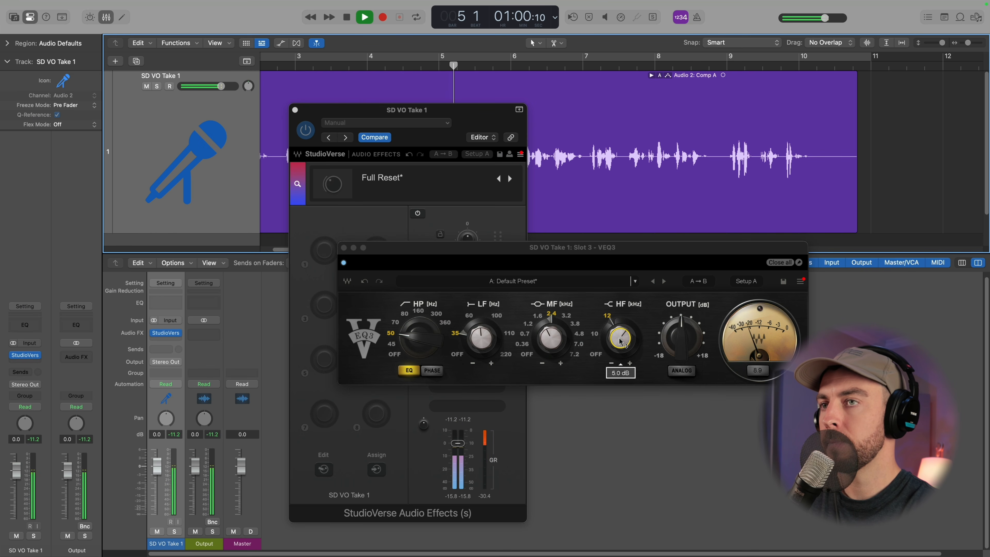
{"action": "left_click", "coordinate": [593, 222]}
{"action": "key", "text": "space"}
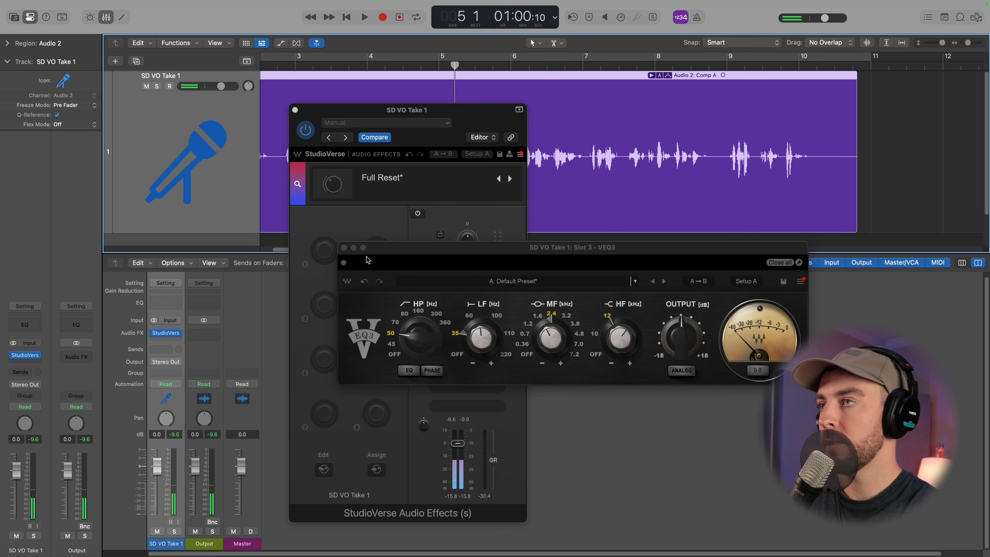
Compare the voice-over with the VEQ3 bypassed and enabled during playback, leave it enabled and close its window.
{"action": "left_click_drag", "start_coordinate": [345, 266], "coordinate": [345, 293]}
{"action": "key", "text": "space"}
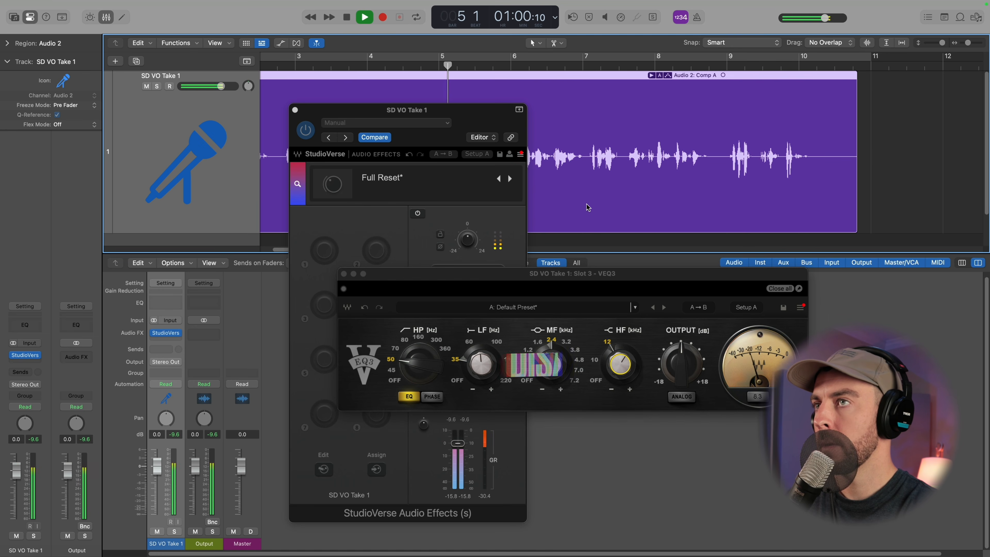
{"action": "left_click", "coordinate": [344, 290]}
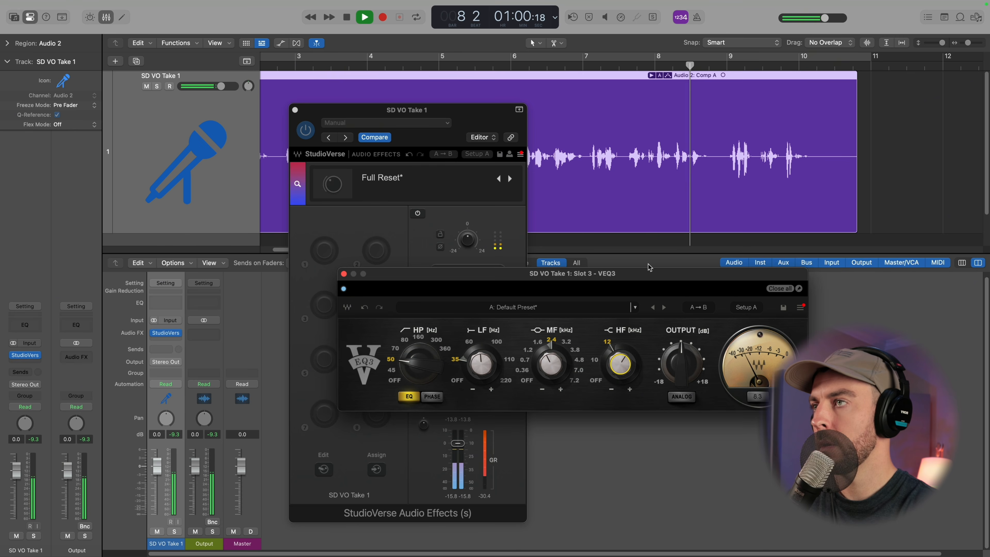
{"action": "left_click", "coordinate": [885, 215]}
{"action": "key", "text": "space"}
{"action": "left_click", "coordinate": [343, 274]}
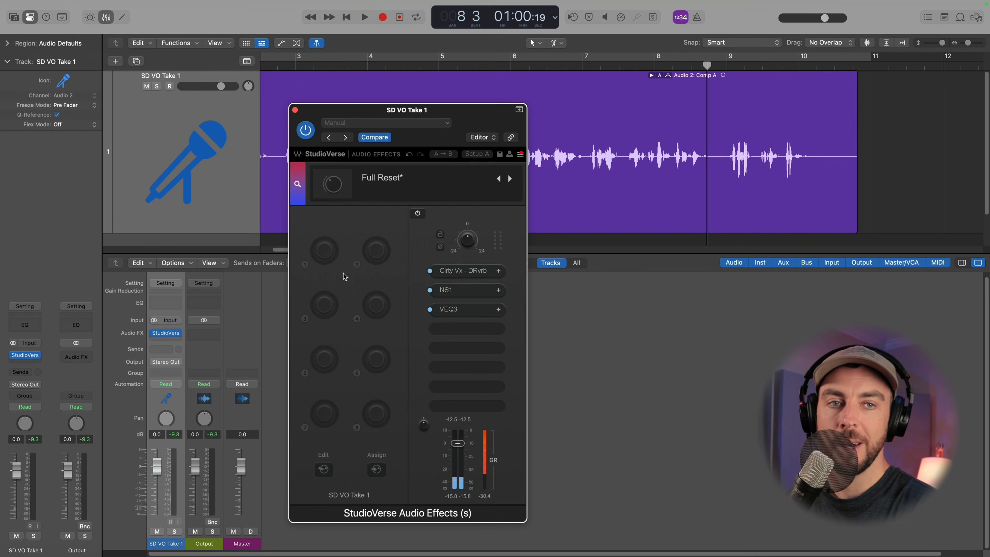
Add the DeEsser plugin to the fourth chain slot and move its window clear of the slot list.
{"action": "left_click", "coordinate": [468, 330]}
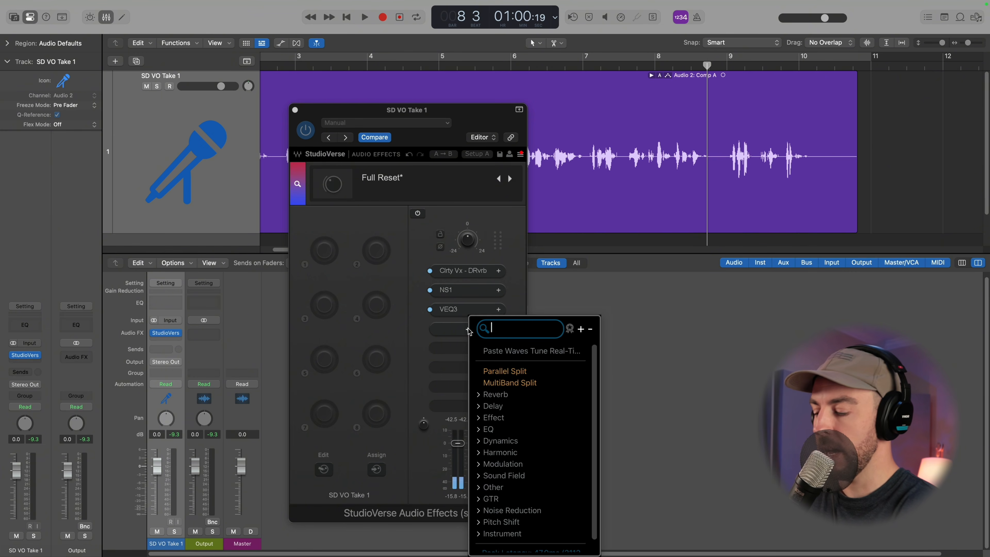
{"action": "type", "text": "dees"}
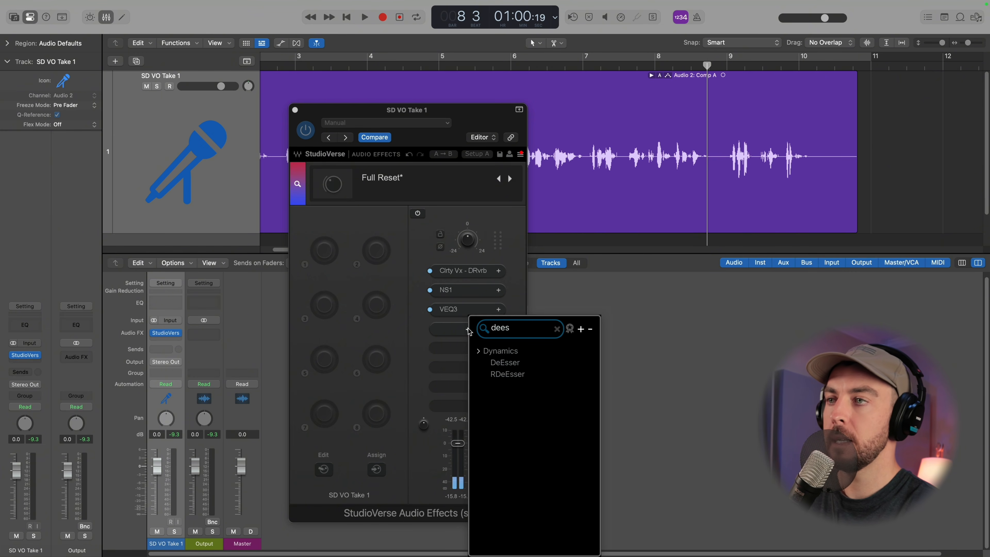
{"action": "left_click", "coordinate": [524, 363]}
{"action": "left_click_drag", "start_coordinate": [506, 194], "coordinate": [618, 238]}
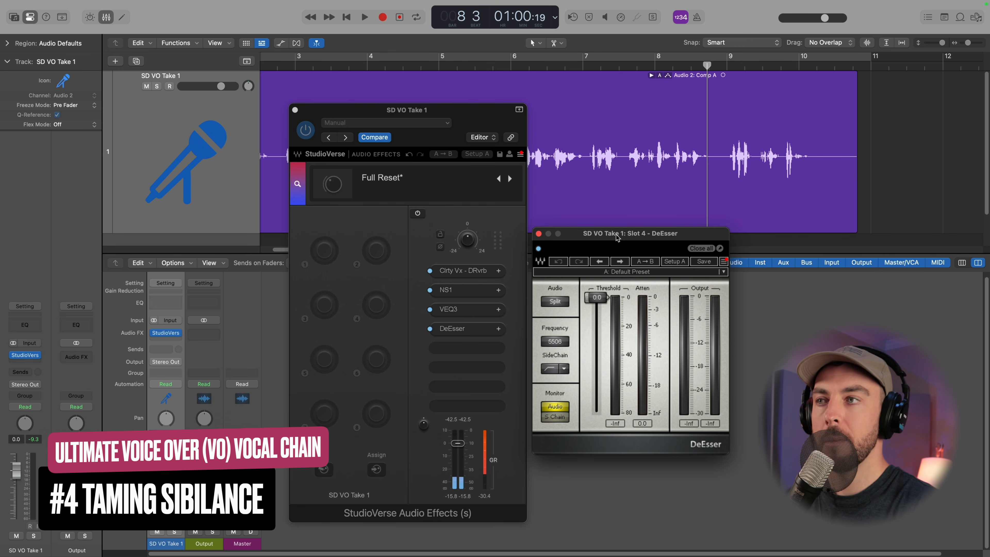
Set the DeEsser to Wide audio mode with a frequency of 4200 Hz, and switch its sidechain filter to the band-pass shape.
{"action": "left_click", "coordinate": [556, 302]}
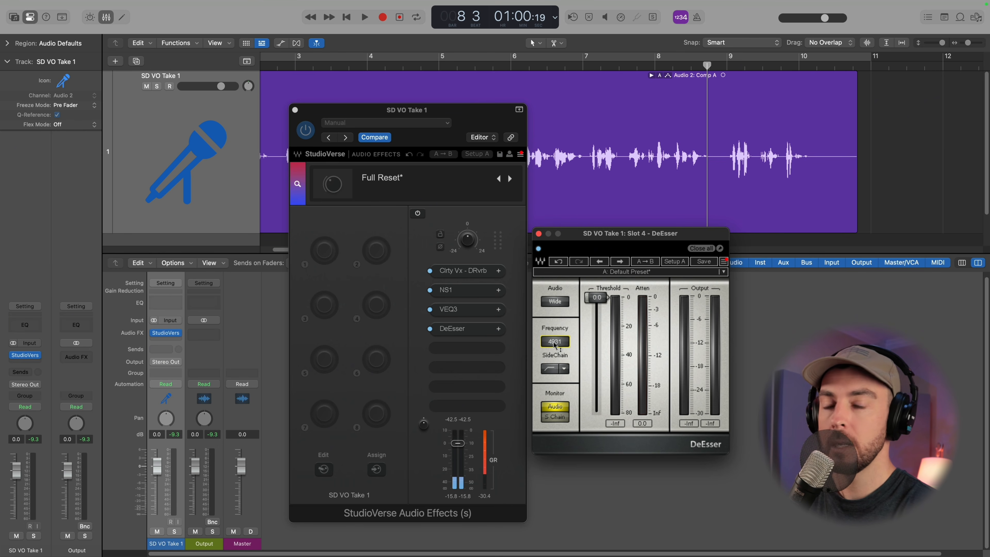
{"action": "double_click", "coordinate": [554, 343]}
{"action": "type", "text": "4200"}
{"action": "key", "text": "Return"}
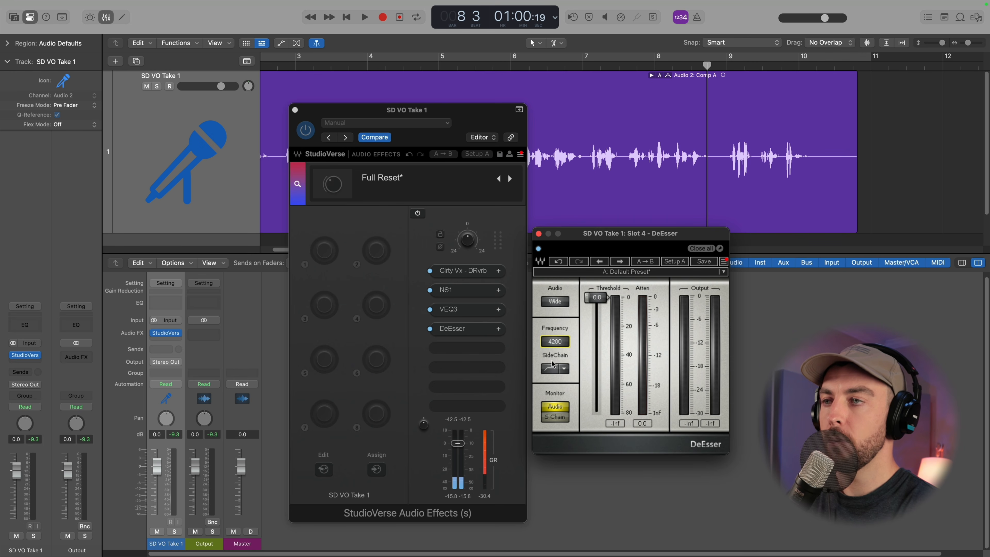
{"action": "left_click", "coordinate": [553, 367]}
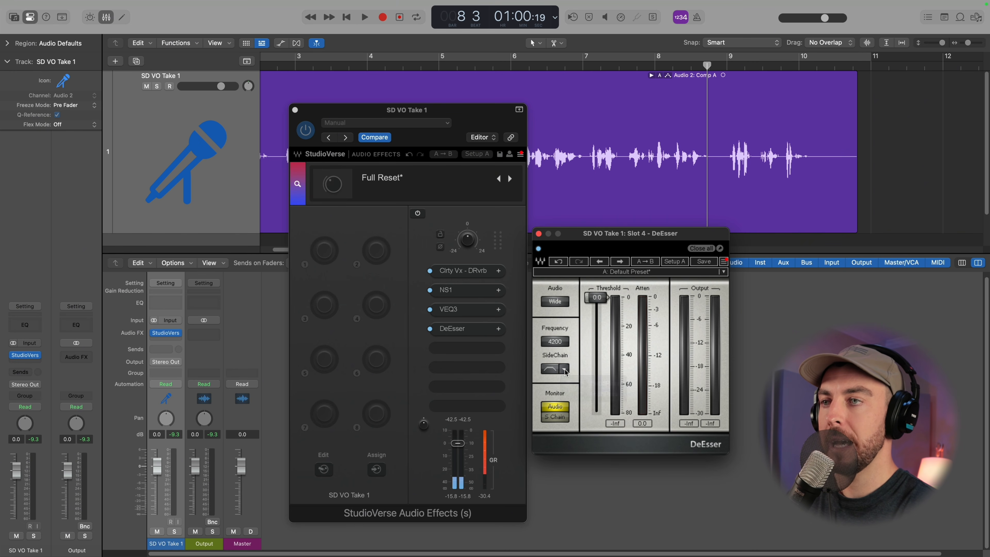
Lower the DeEsser threshold to about -40.8 while playing the voice-over from just before bar 3.
{"action": "left_click", "coordinate": [593, 300]}
{"action": "left_click", "coordinate": [282, 67]}
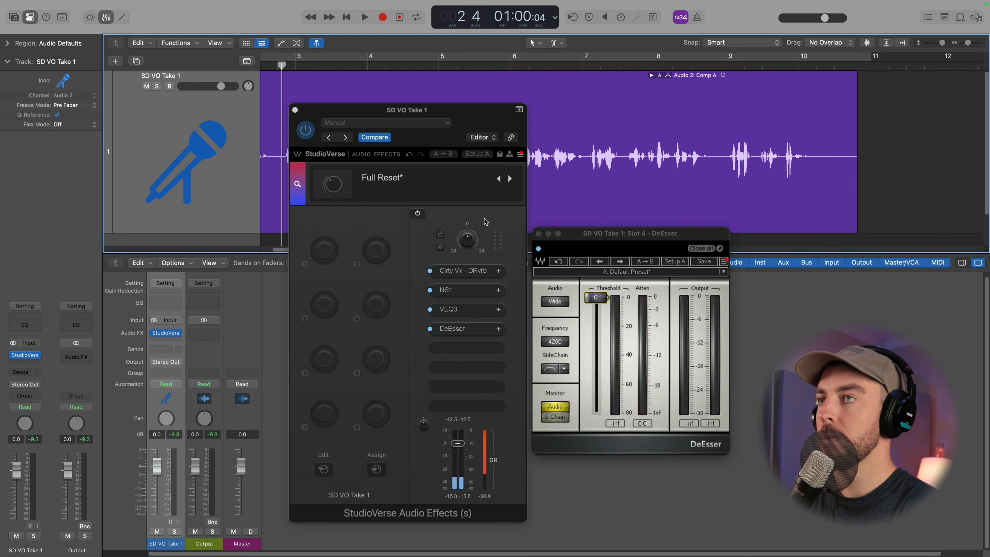
{"action": "scroll", "coordinate": [557, 173], "scroll_direction": "left", "scroll_amount": 3}
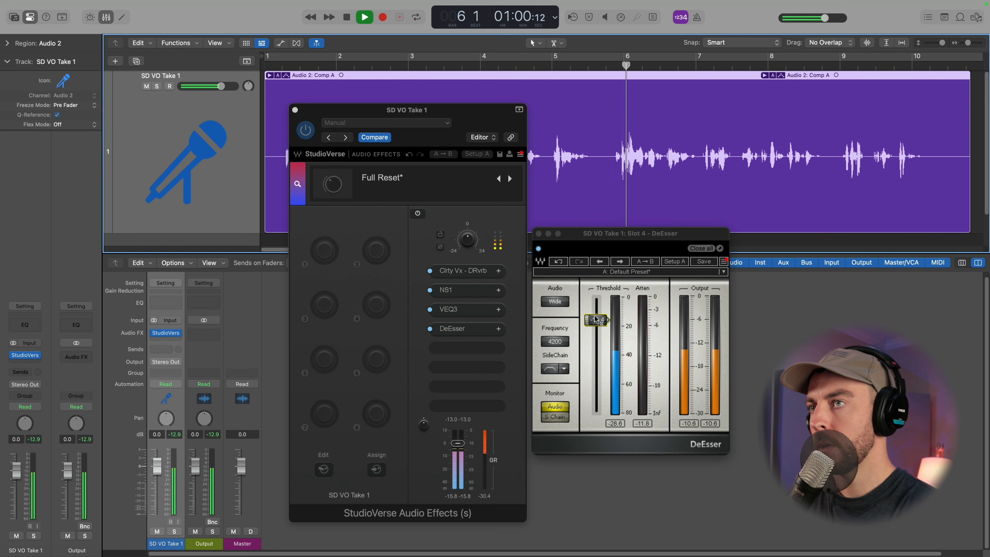
{"action": "left_click_drag", "start_coordinate": [596, 322], "coordinate": [602, 361]}
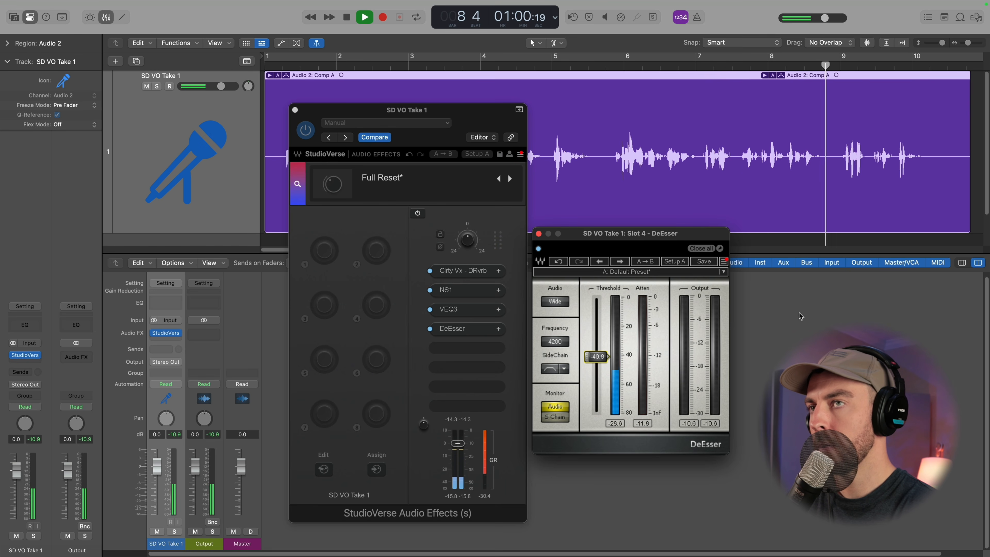
{"action": "left_click", "coordinate": [793, 243]}
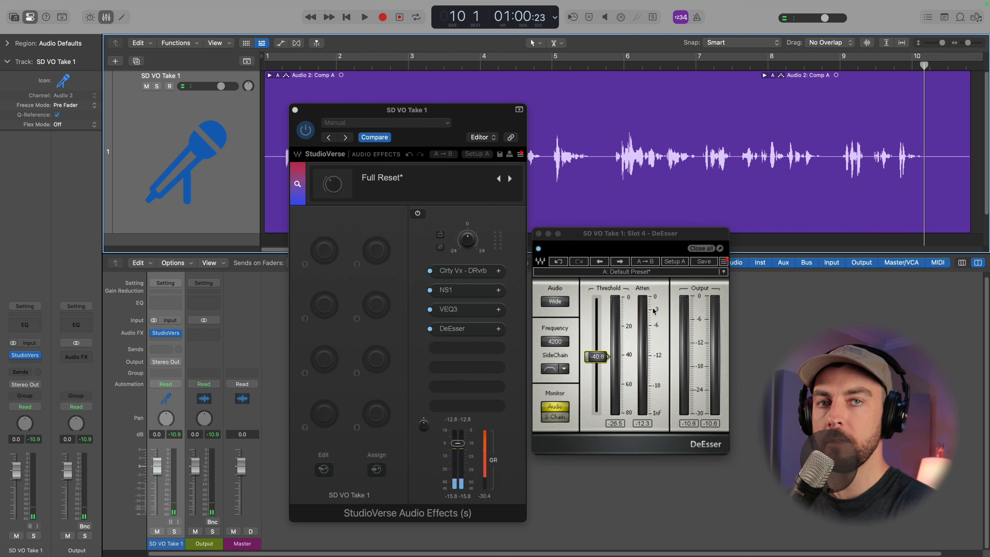
Monitor the DeEsser's sidechain signal during playback from just before bar 6, and switch monitoring back to Audio.
{"action": "left_click", "coordinate": [558, 416]}
{"action": "left_click", "coordinate": [559, 417]}
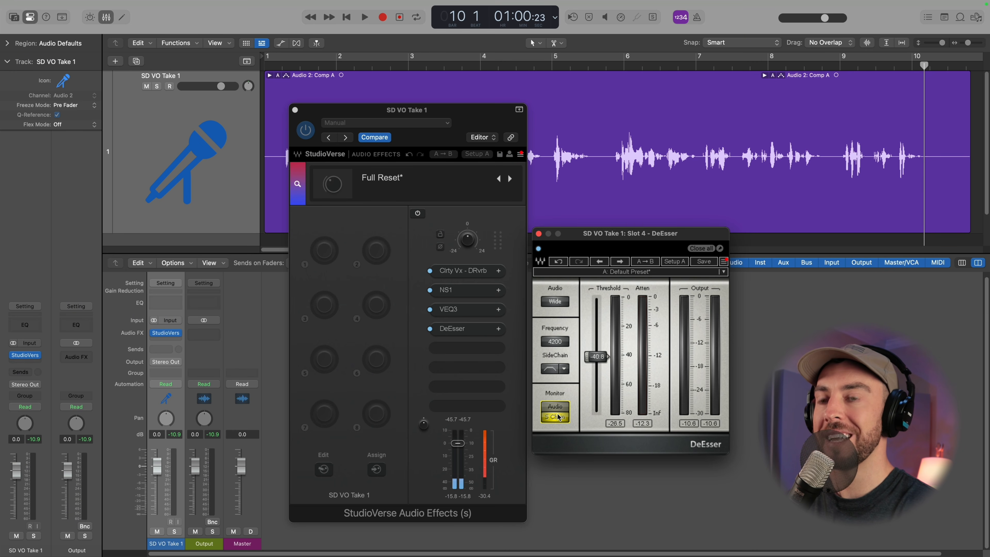
{"action": "left_click", "coordinate": [862, 245]}
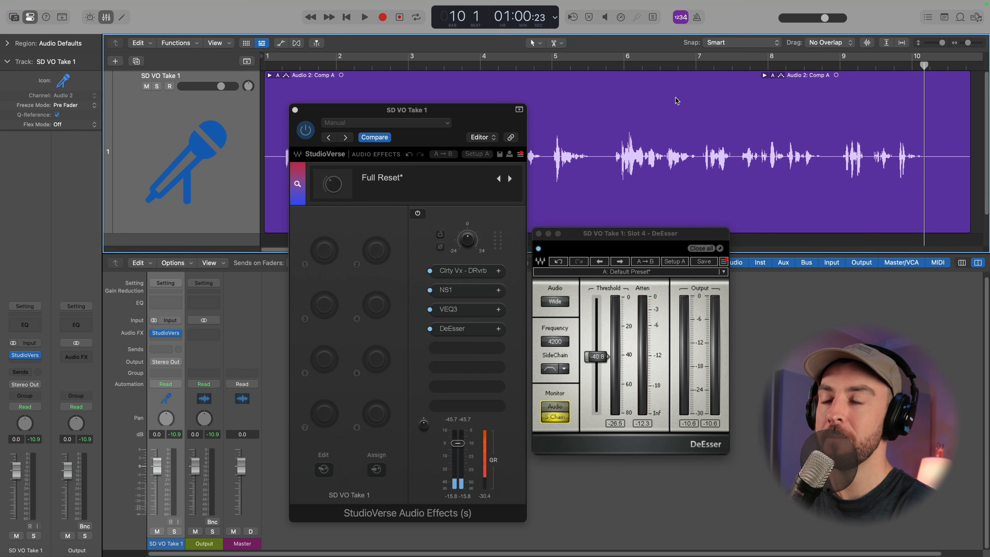
{"action": "left_click", "coordinate": [615, 64]}
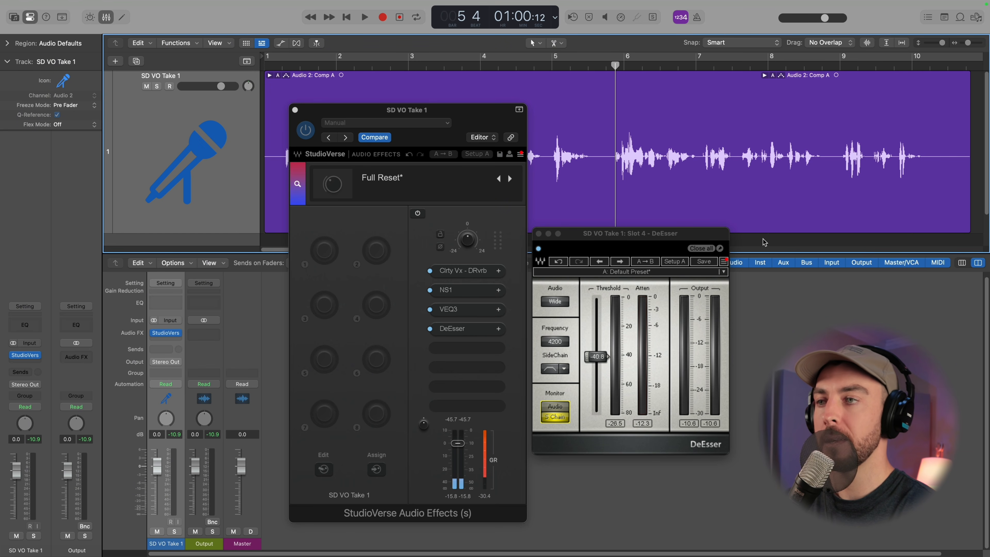
{"action": "key", "text": "space"}
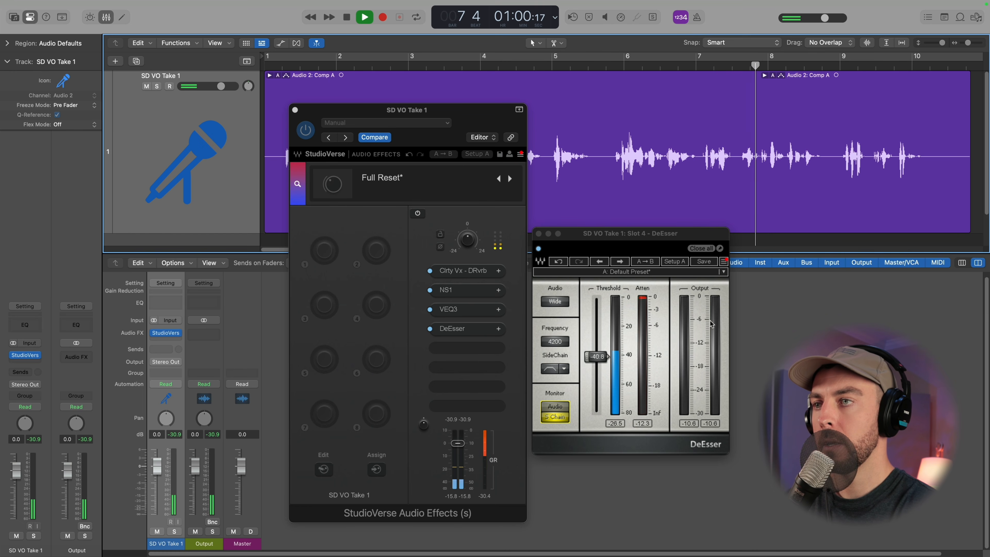
{"action": "left_click", "coordinate": [569, 408]}
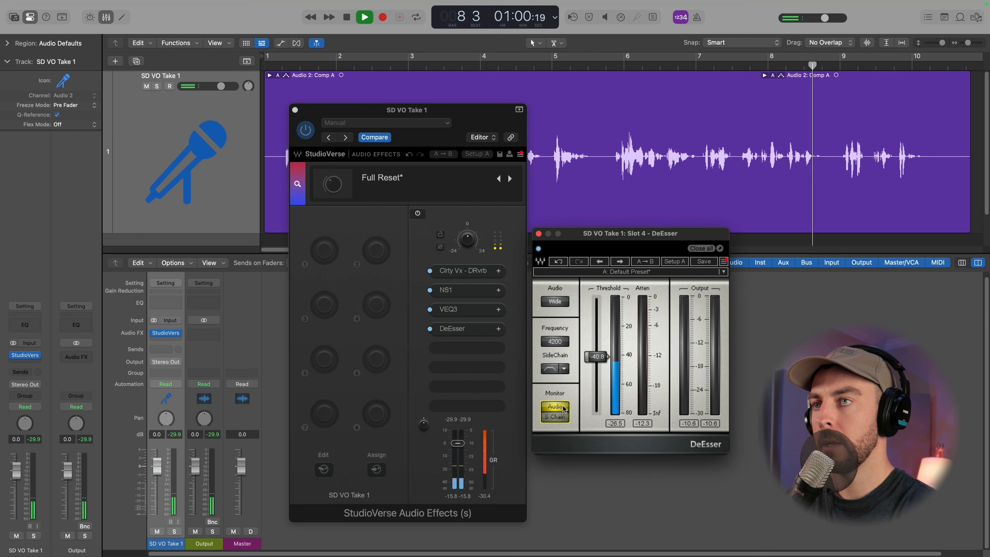
{"action": "left_click", "coordinate": [773, 247]}
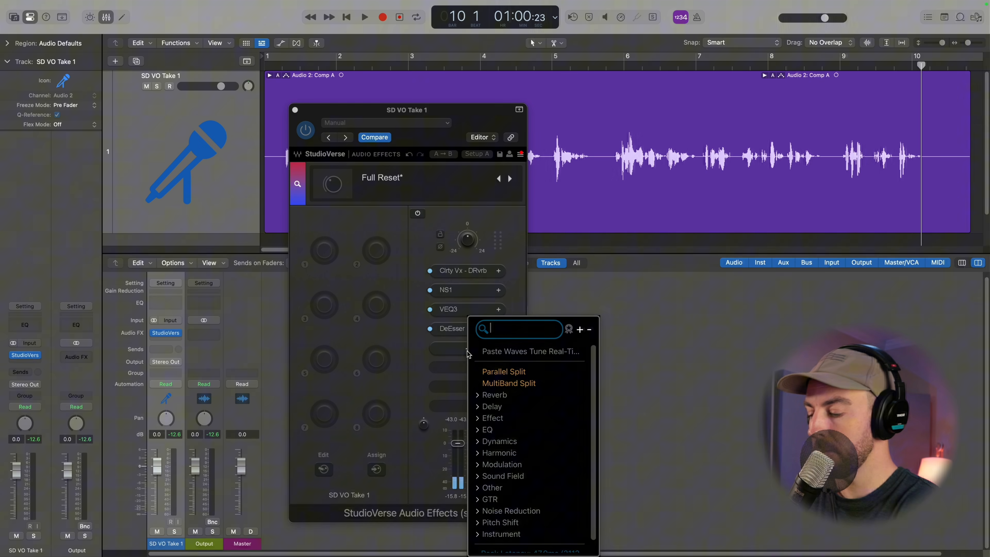
Add the RCompressor plugin to the fifth chain slot and move its window clear of the slot list.
{"action": "type", "text": "rcomp"}
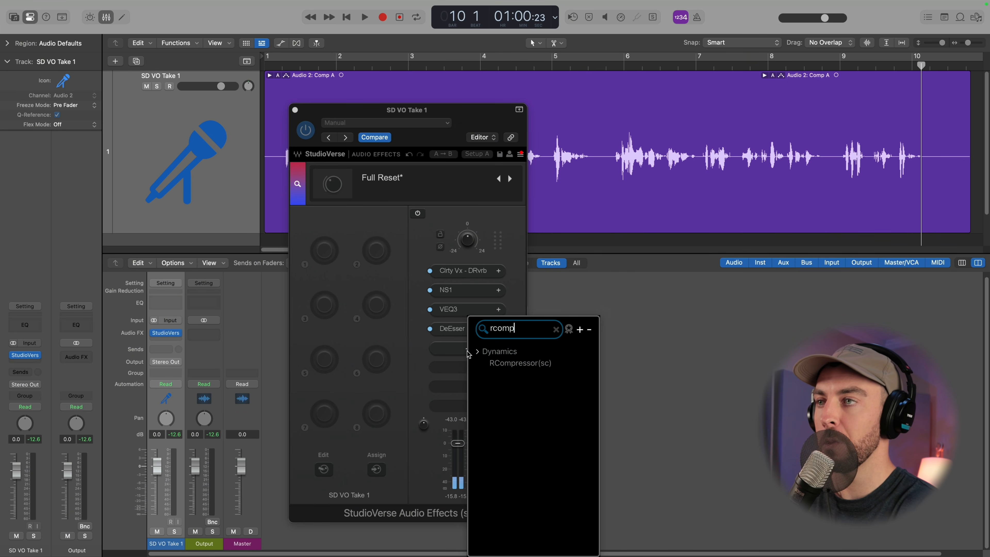
{"action": "left_click", "coordinate": [542, 363]}
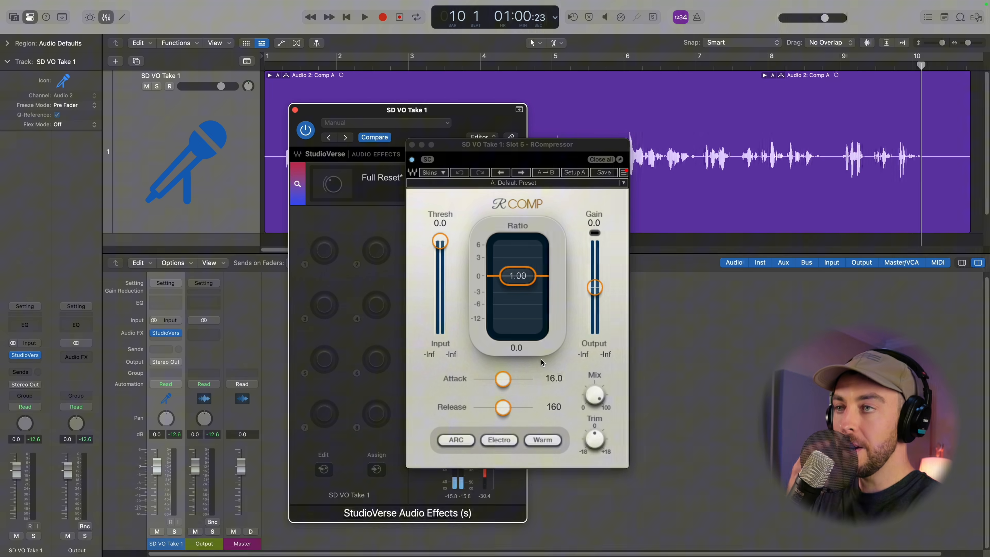
{"action": "left_click_drag", "start_coordinate": [593, 153], "coordinate": [649, 172]}
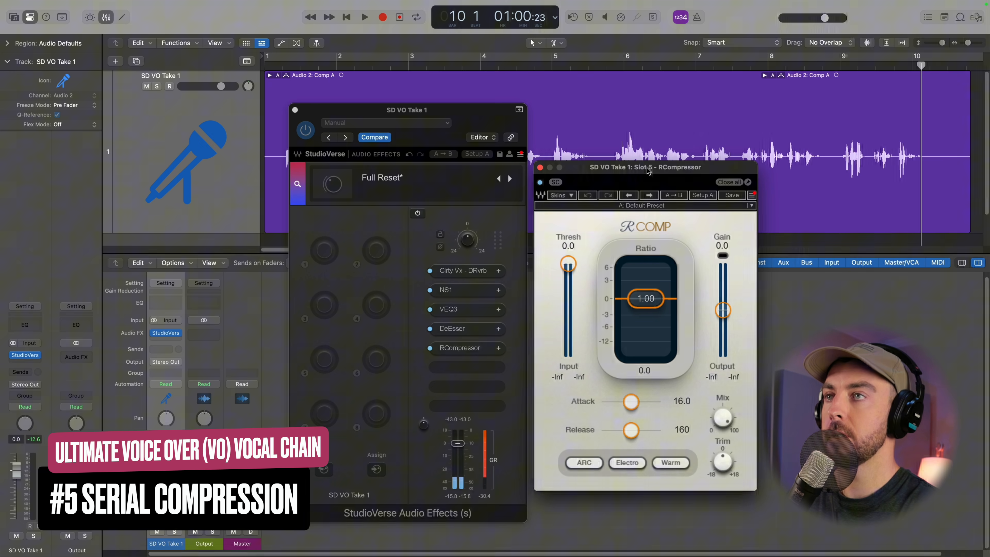
Set the RCompressor ratio to 5.00 and shorten its attack to about 5.25.
{"action": "left_click", "coordinate": [644, 299]}
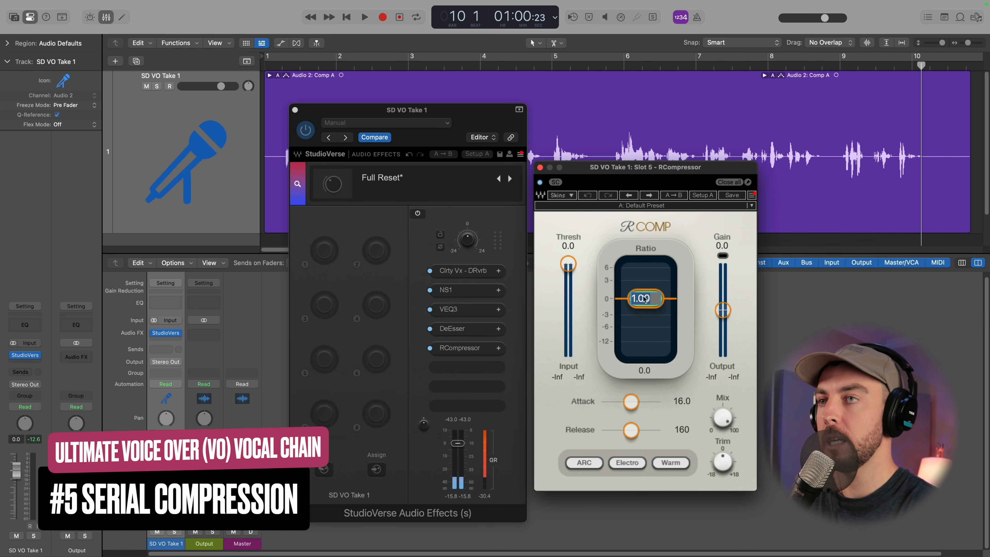
{"action": "type", "text": "5"}
{"action": "key", "text": "Return"}
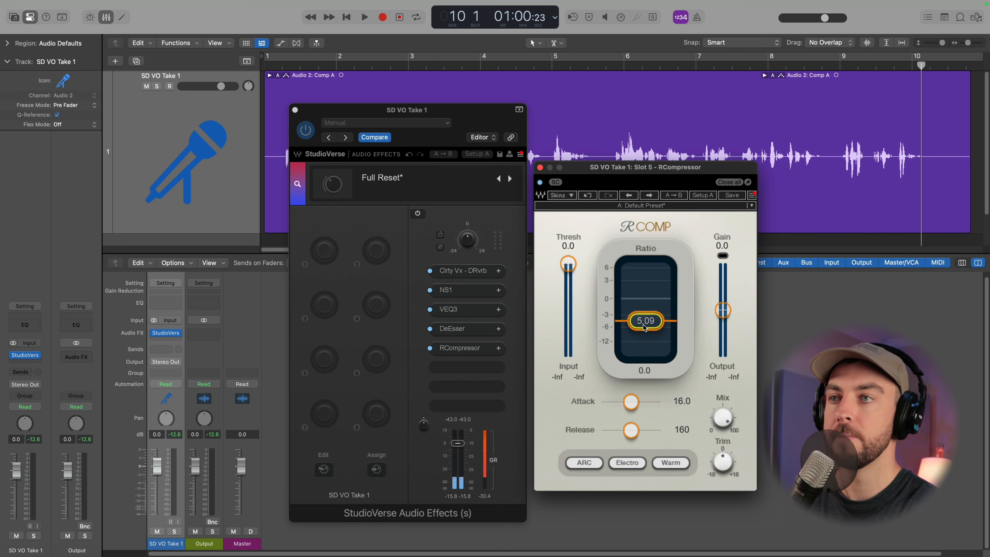
{"action": "left_click_drag", "start_coordinate": [634, 405], "coordinate": [626, 406]}
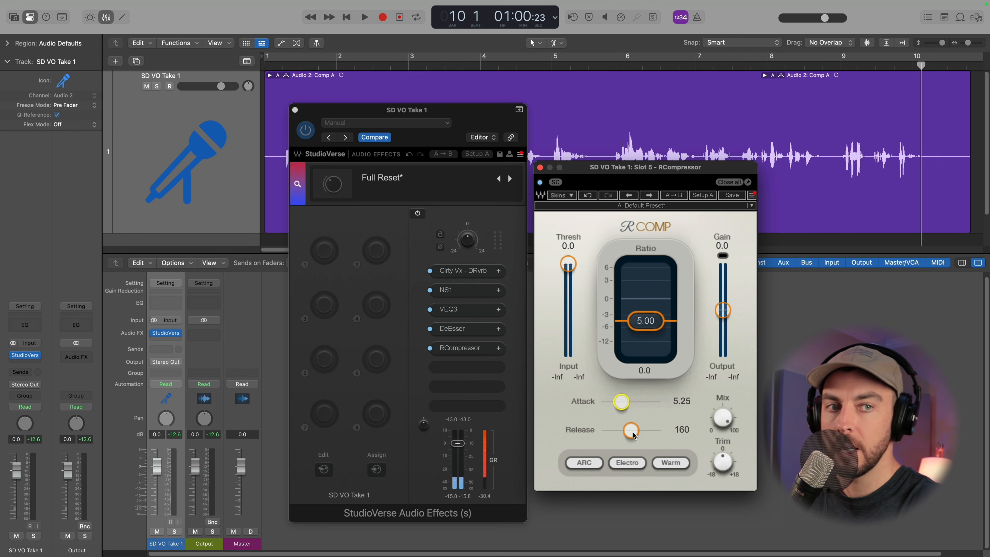
Lengthen the RCompressor's release to 280 and lower its threshold to about -27.3 while the voice-over plays.
{"action": "left_click_drag", "start_coordinate": [633, 432], "coordinate": [636, 435]}
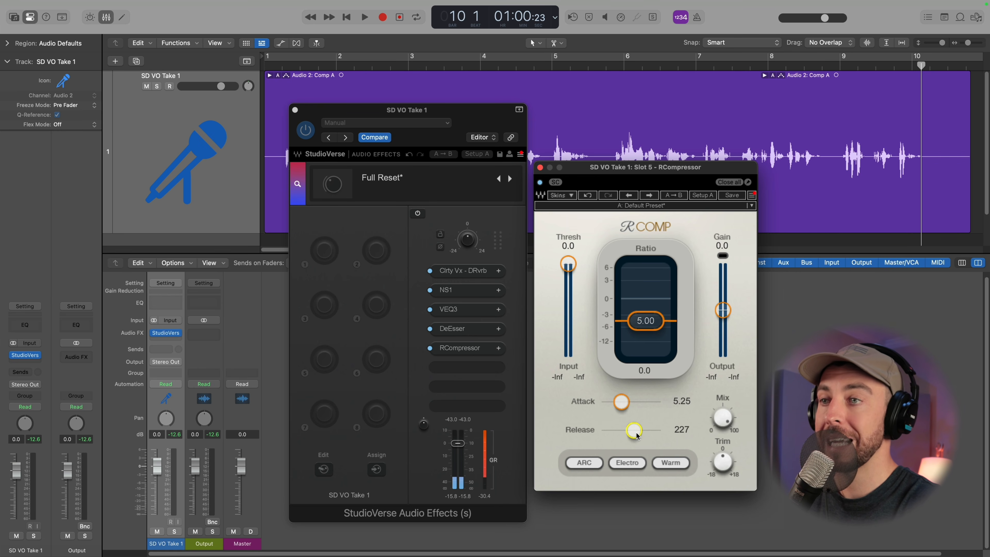
{"action": "left_click_drag", "start_coordinate": [637, 436], "coordinate": [639, 436]}
{"action": "left_click", "coordinate": [589, 127]}
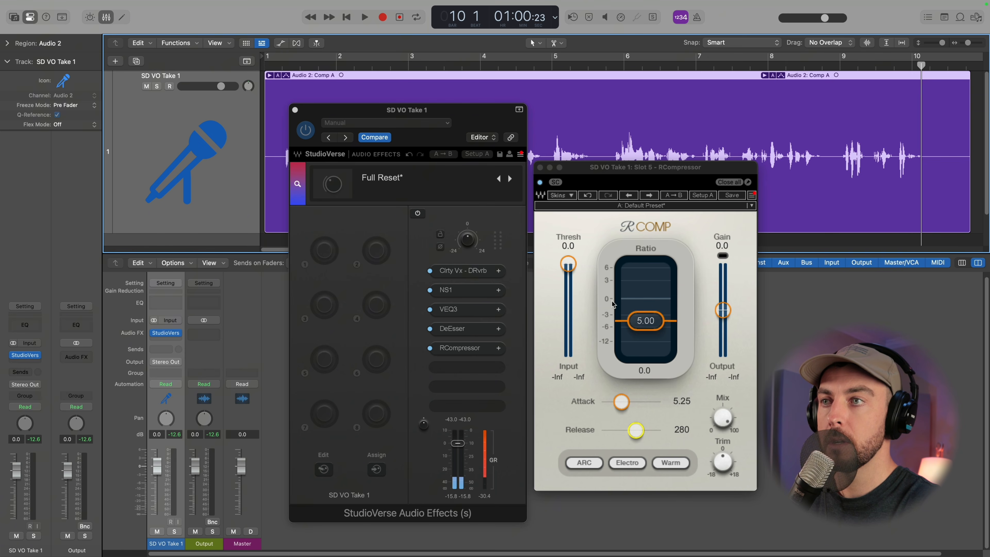
{"action": "key", "text": "space"}
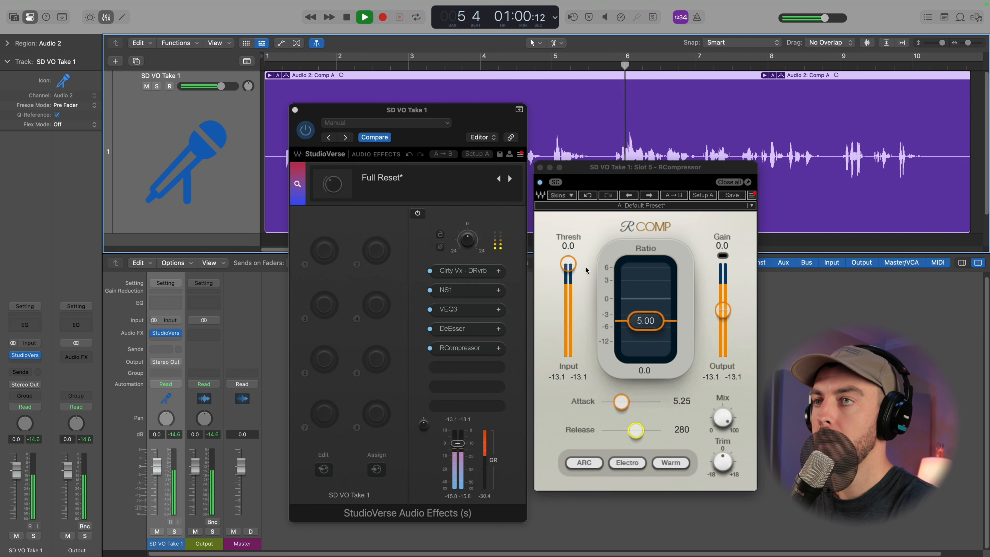
{"action": "left_click_drag", "start_coordinate": [569, 264], "coordinate": [567, 313]}
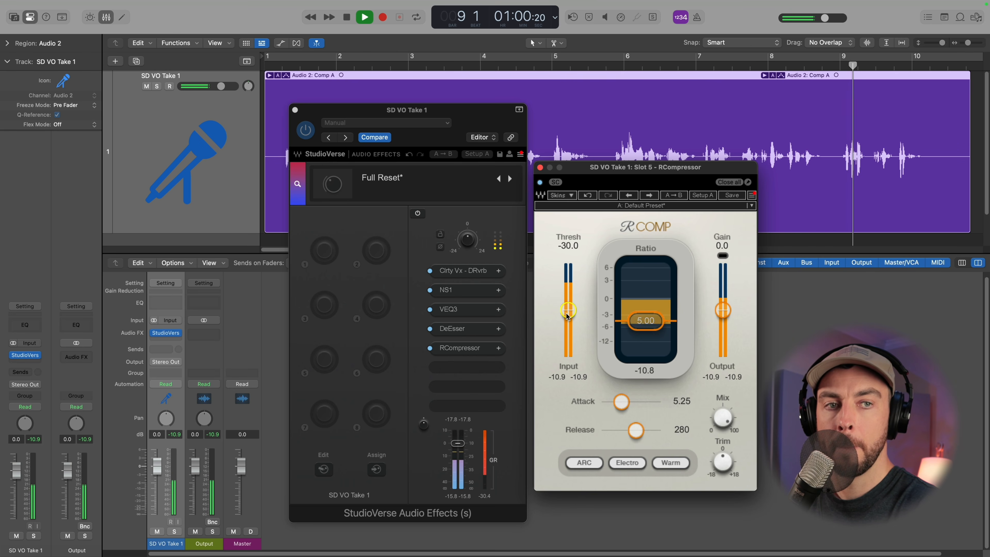
{"action": "left_click_drag", "start_coordinate": [567, 314], "coordinate": [567, 309]}
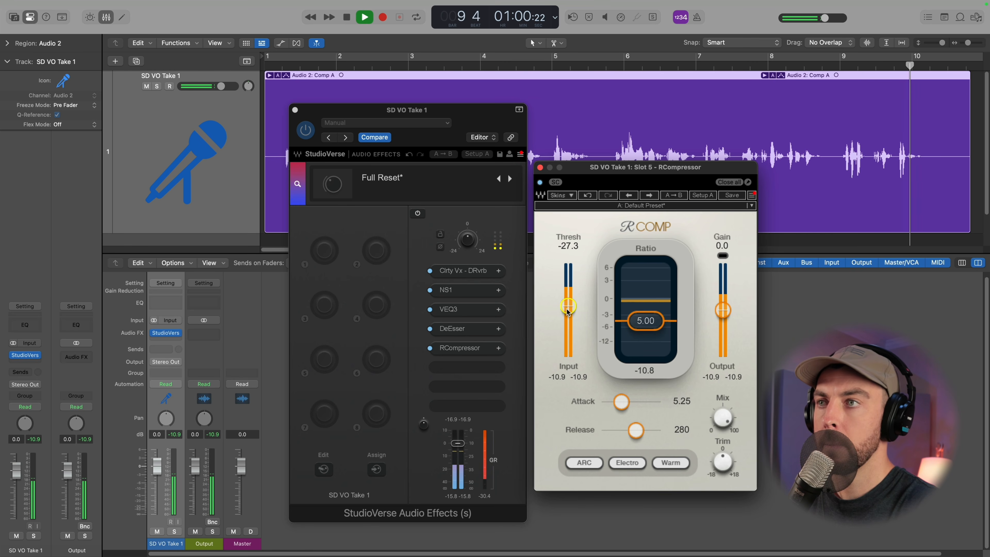
{"action": "left_click", "coordinate": [872, 145]}
{"action": "key", "text": "space"}
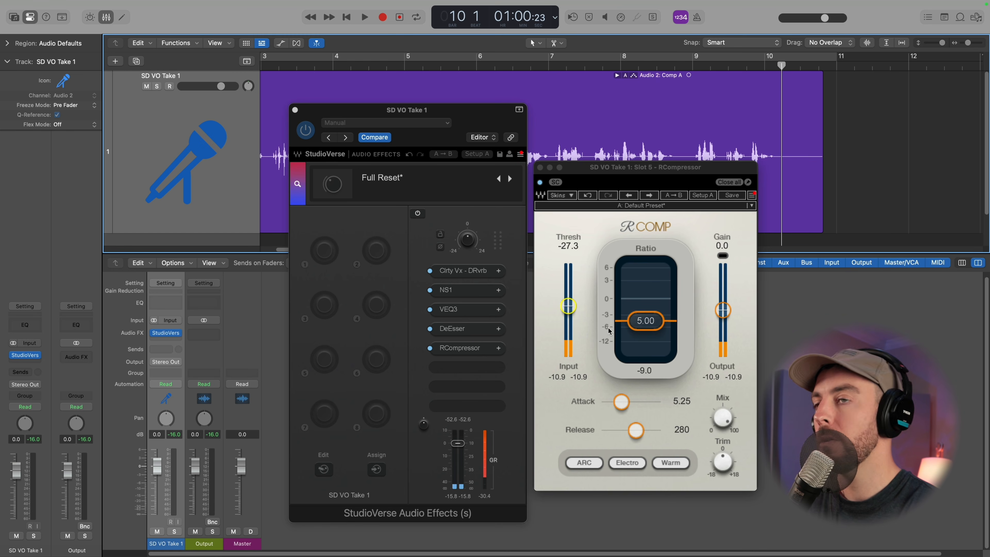
Close the RCompressor, add the RVox plugin to the sixth chain slot and move its window clear of the slot list.
{"action": "left_click", "coordinate": [486, 353]}
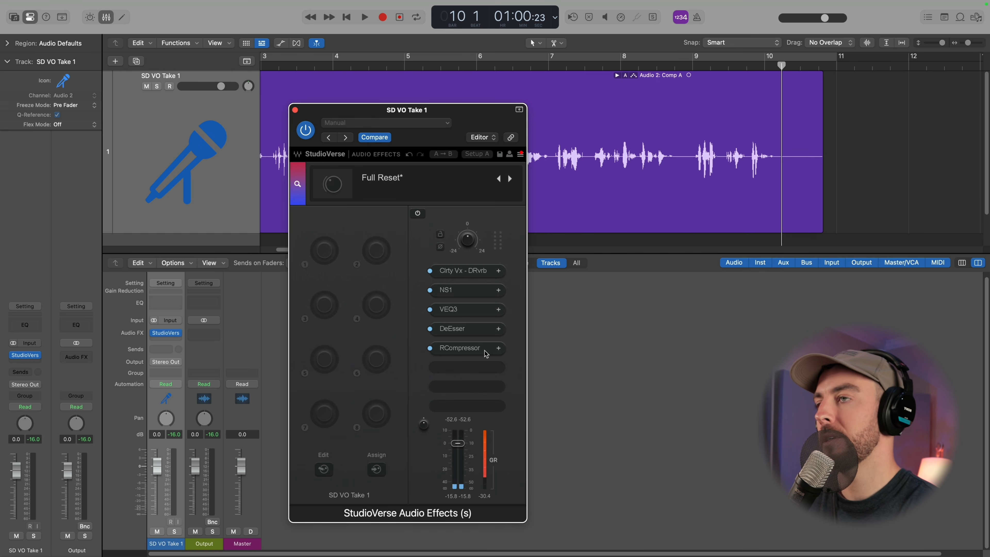
{"action": "left_click", "coordinate": [468, 369]}
{"action": "type", "text": "rvox"}
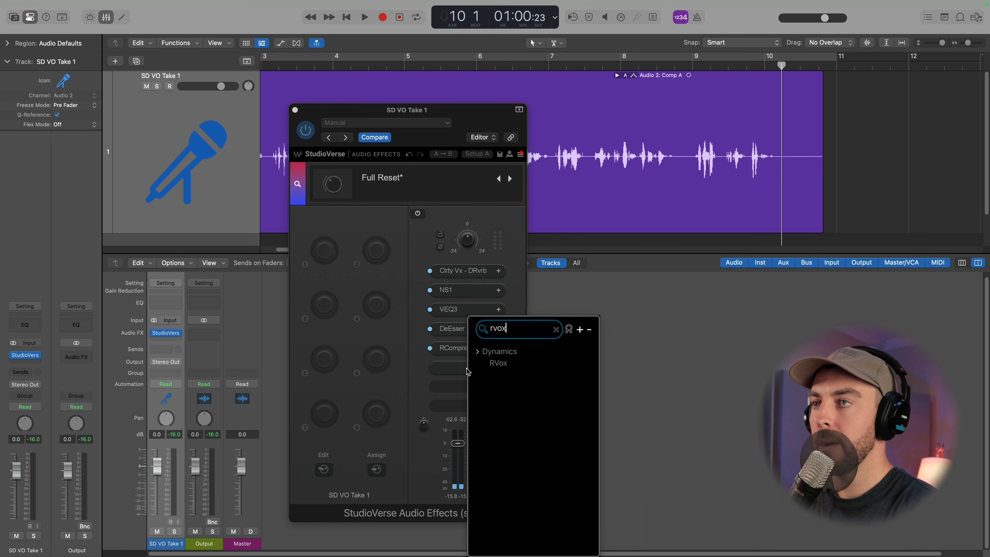
{"action": "double_click", "coordinate": [492, 364]}
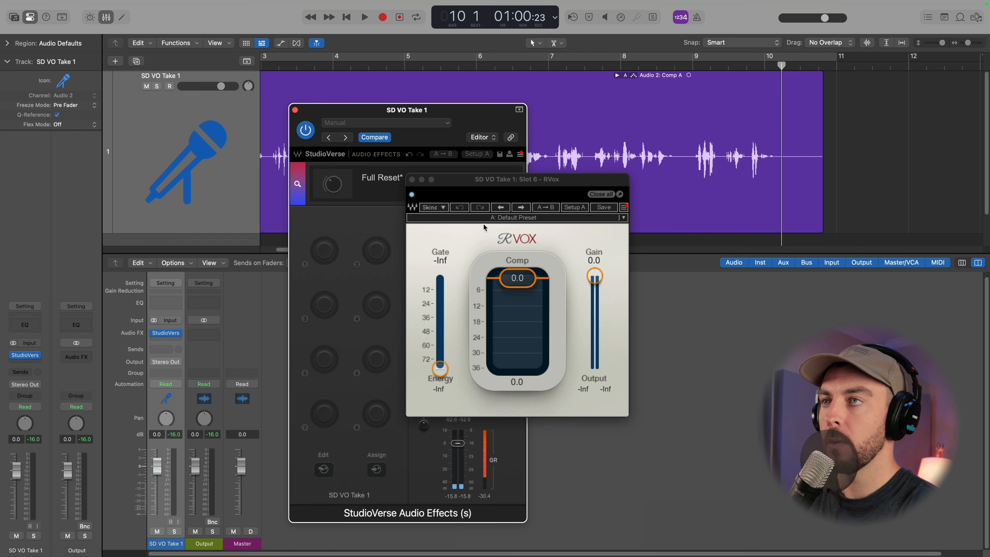
{"action": "left_click_drag", "start_coordinate": [483, 184], "coordinate": [616, 228]}
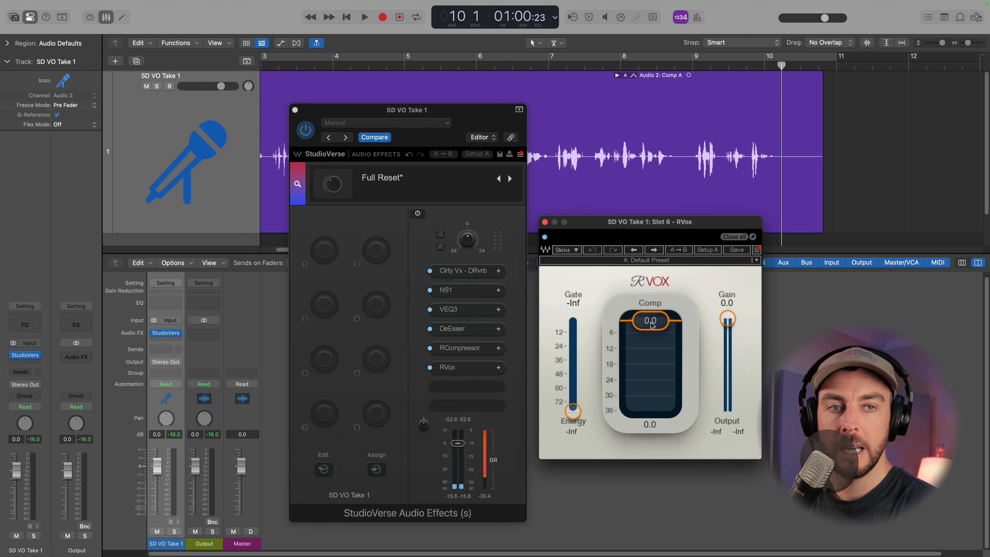
Lower the RVox compression control to about -16.0 during playback.
{"action": "key", "text": "space"}
{"action": "left_click_drag", "start_coordinate": [653, 326], "coordinate": [661, 367]}
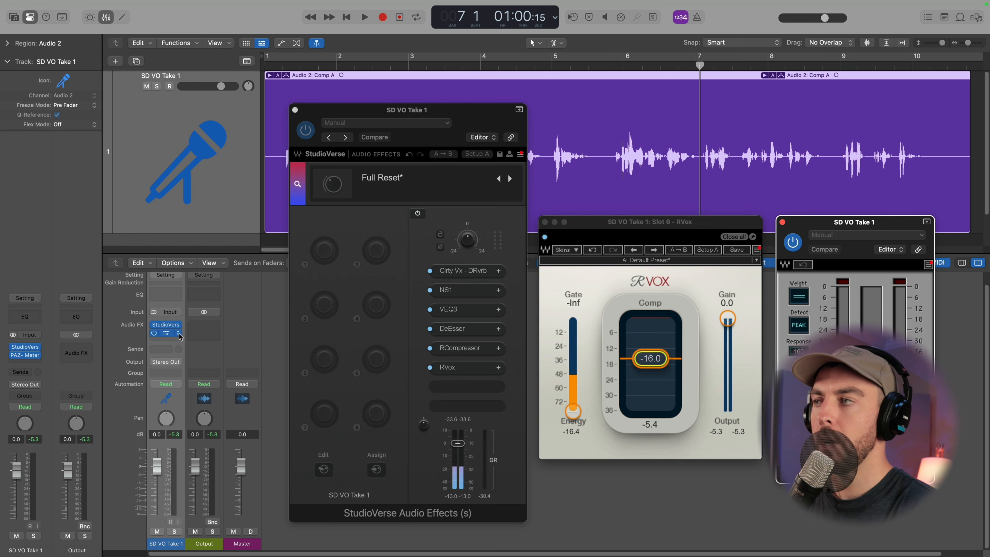
Place the PAZ meter window beside RVox and play the voice-over from the start to check its level.
{"action": "left_click_drag", "start_coordinate": [811, 222], "coordinate": [804, 224]}
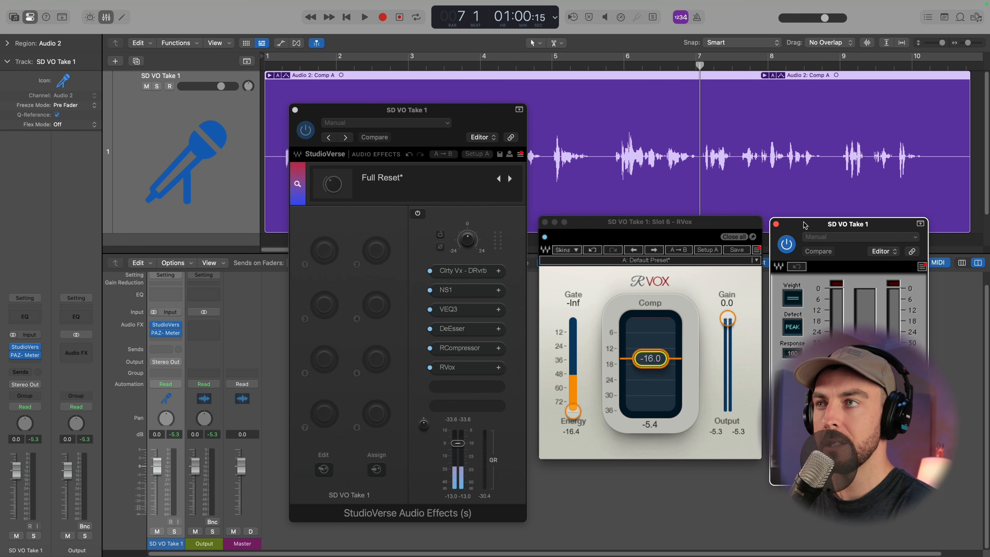
{"action": "left_click", "coordinate": [723, 182]}
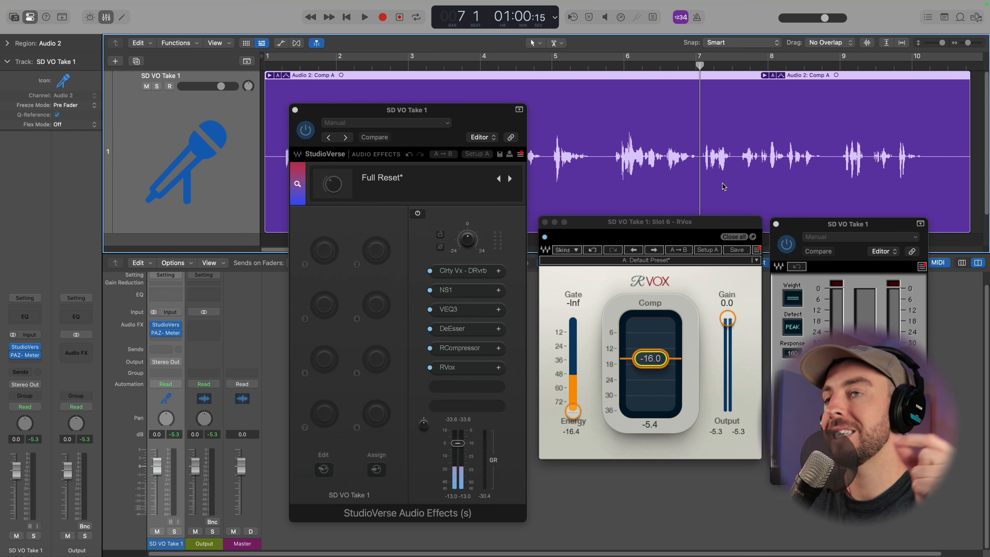
{"action": "key", "text": "Return"}
{"action": "key", "text": "space"}
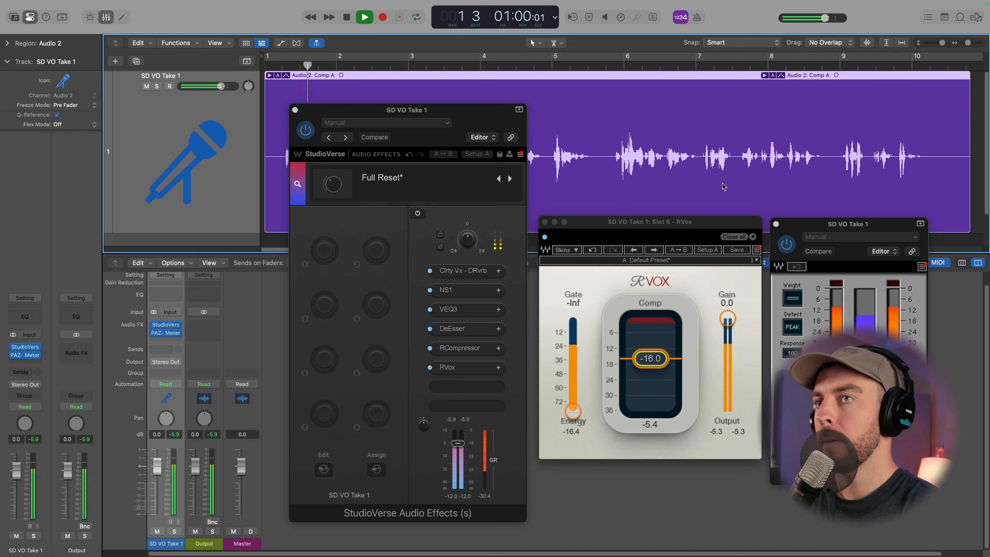
{"action": "key", "text": "space"}
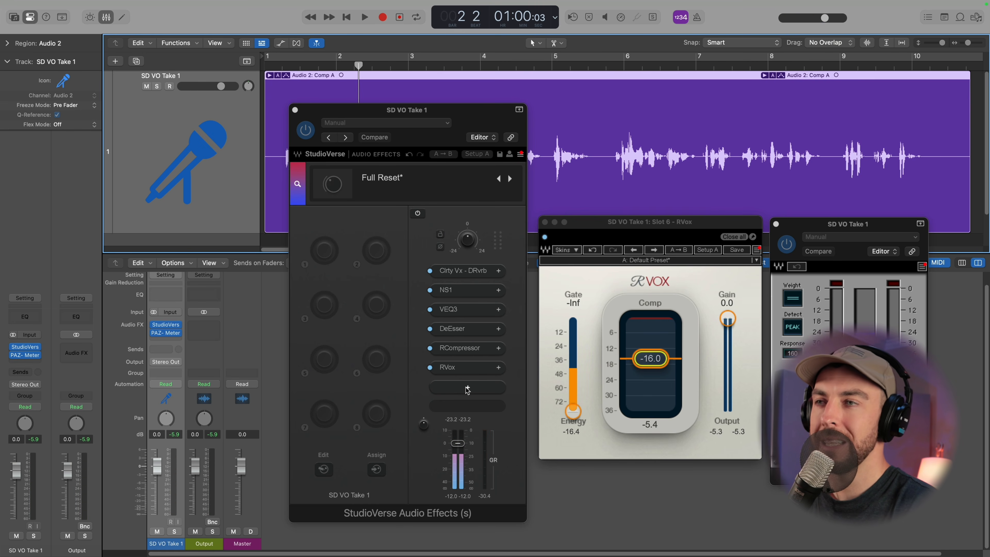
Add the L2 plugin to the seventh chain slot and shift its window next to the PAZ meter.
{"action": "left_click", "coordinate": [468, 388]}
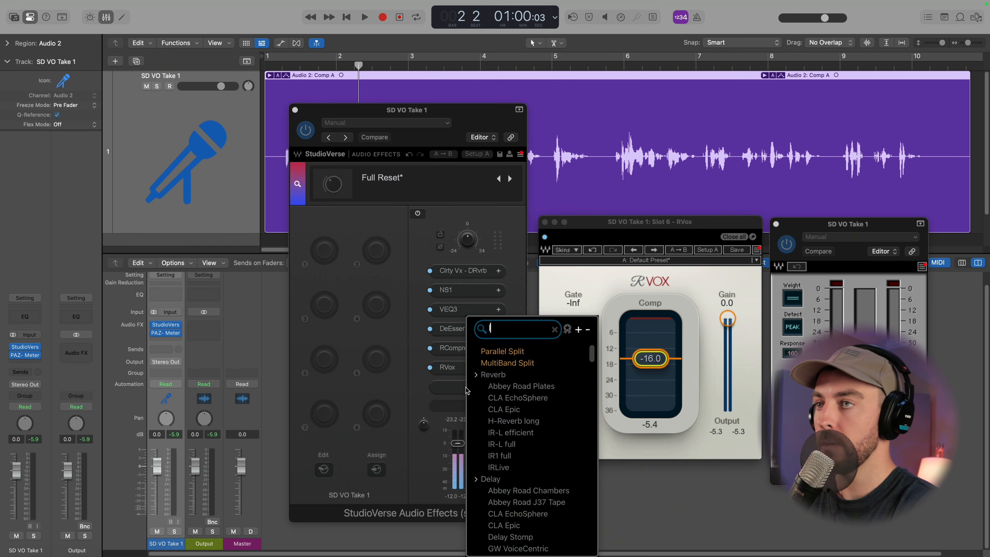
{"action": "type", "text": "l2"}
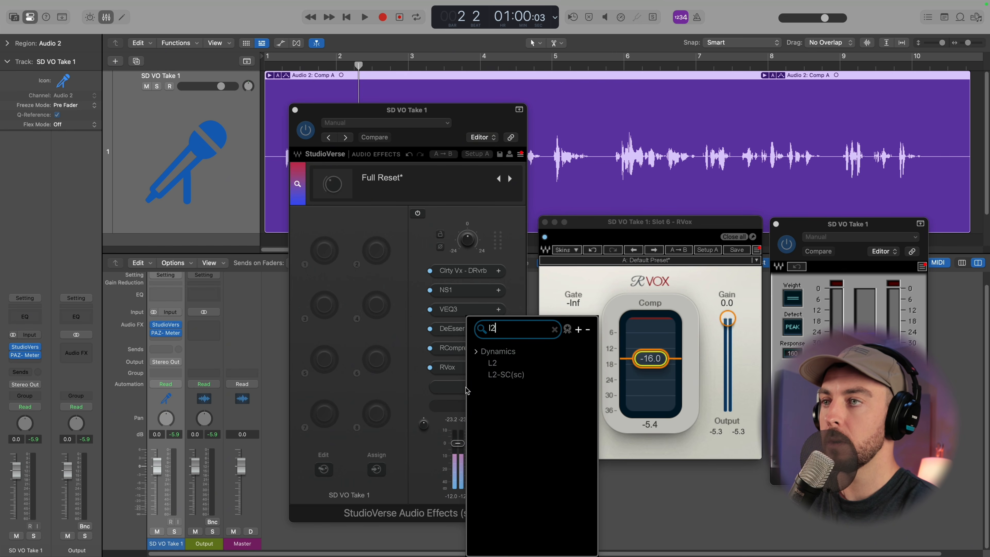
{"action": "left_click", "coordinate": [513, 363]}
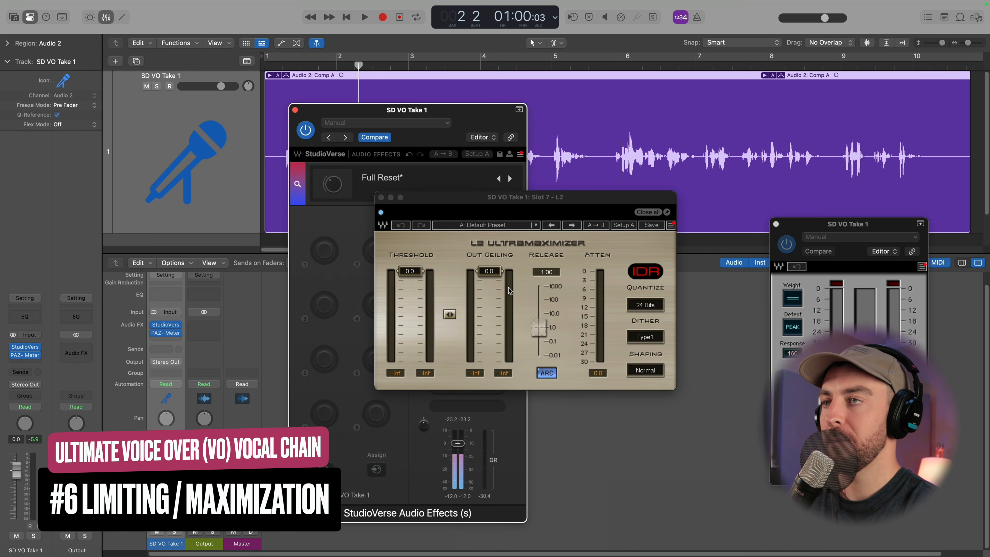
{"action": "left_click_drag", "start_coordinate": [491, 199], "coordinate": [582, 230]}
Set the L2 output ceiling to -1.0.
{"action": "left_click_drag", "start_coordinate": [584, 304], "coordinate": [588, 313]}
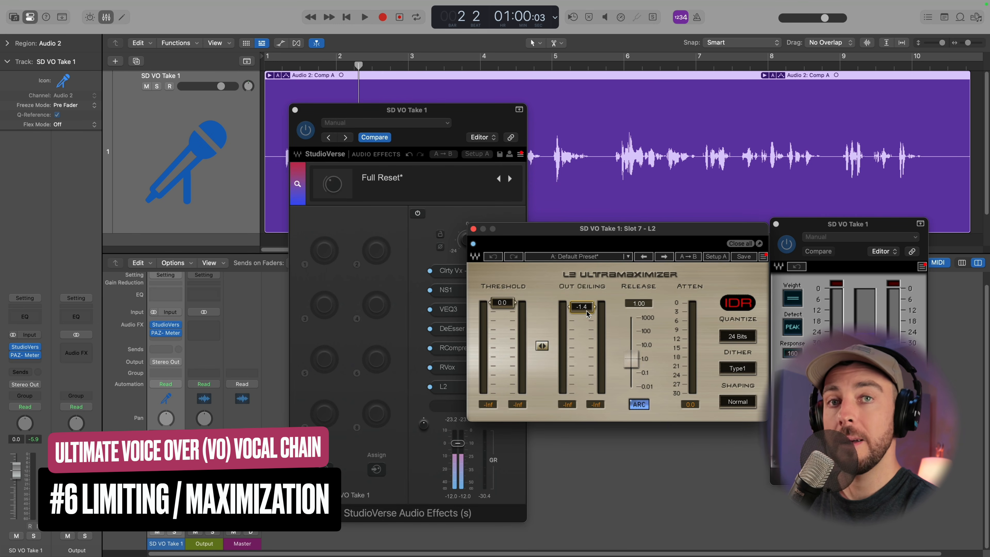
{"action": "scroll", "coordinate": [588, 313], "scroll_direction": "up", "scroll_amount": 6}
{"action": "scroll", "coordinate": [587, 313], "scroll_direction": "down", "scroll_amount": 2}
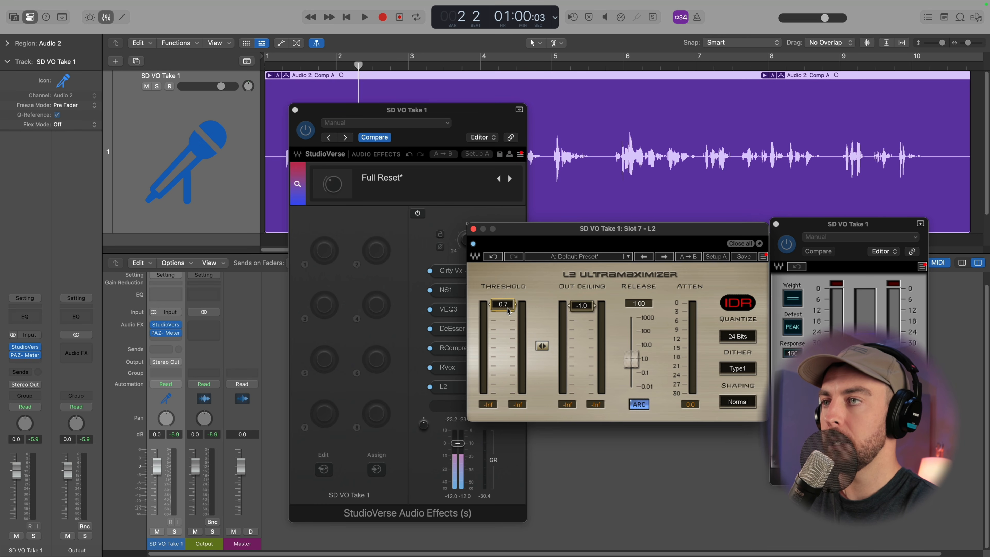
Lower the L2 threshold to about -3.6 while playing the voice-over from the start, and close the plugin window.
{"action": "left_click", "coordinate": [584, 187]}
{"action": "key", "text": "space"}
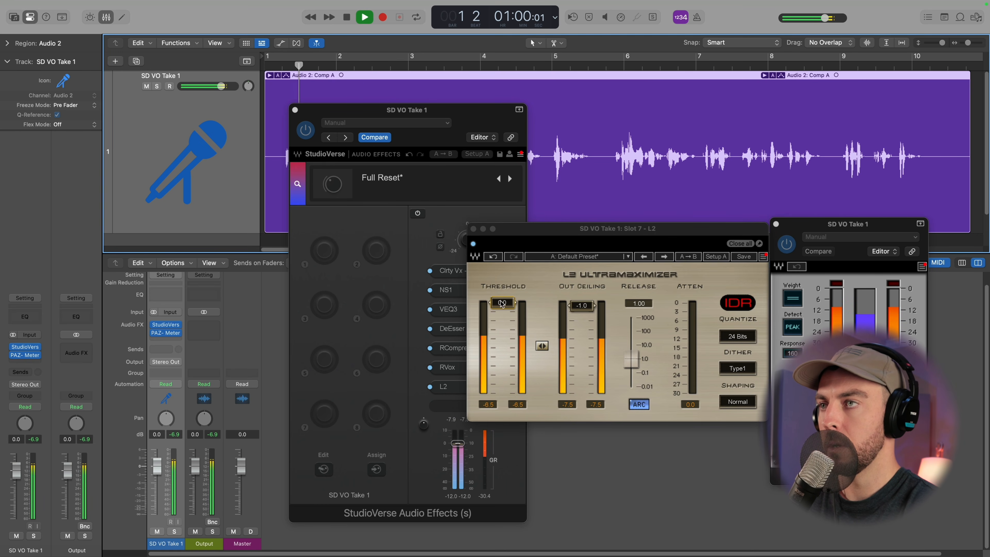
{"action": "scroll", "coordinate": [503, 312], "scroll_direction": "down", "scroll_amount": 5}
{"action": "scroll", "coordinate": [503, 312], "scroll_direction": "down", "scroll_amount": 9}
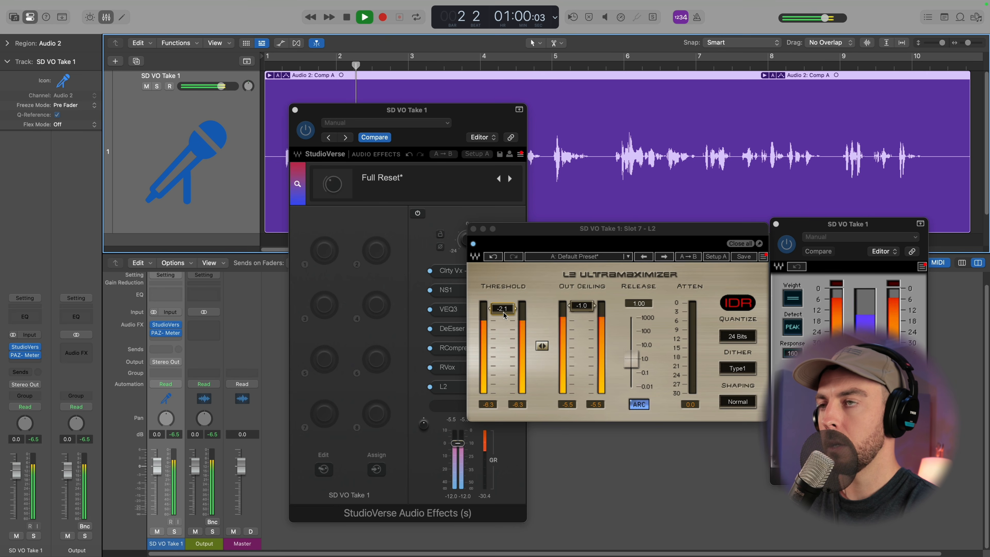
{"action": "scroll", "coordinate": [505, 318], "scroll_direction": "down", "scroll_amount": 4}
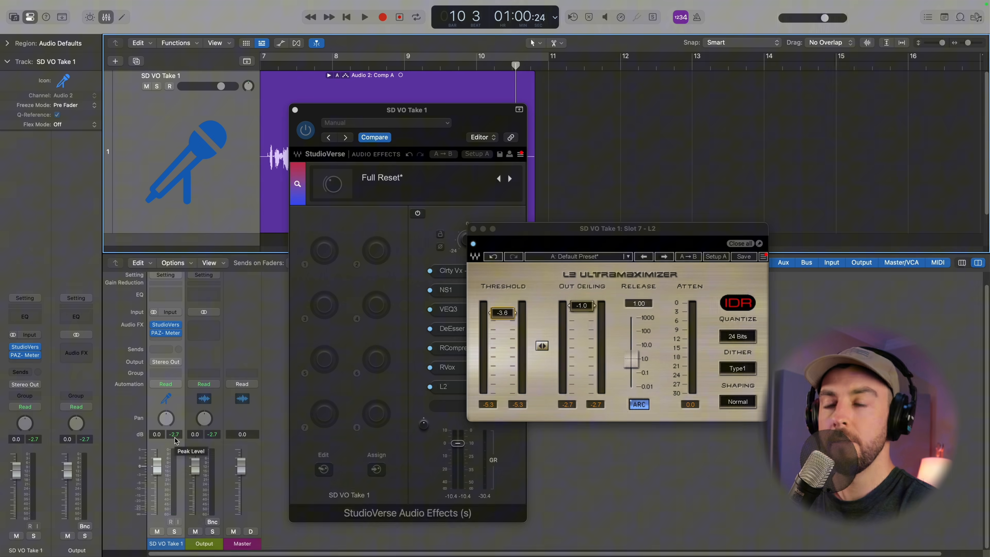
{"action": "left_click", "coordinate": [474, 229]}
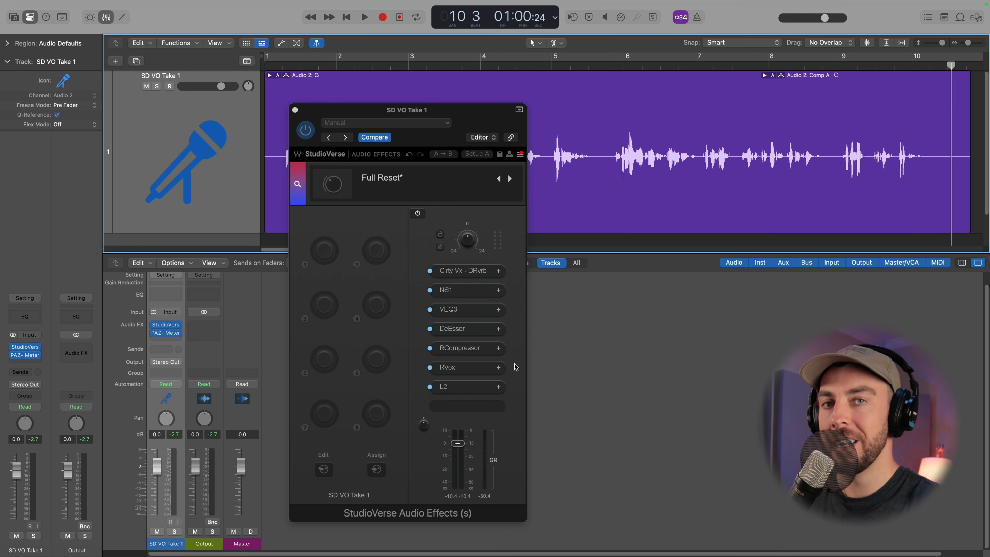
Load the SSLChannel plugin in the eighth chain slot, look over its controls and close its window.
{"action": "left_click", "coordinate": [465, 405]}
{"action": "type", "text": "rbass"}
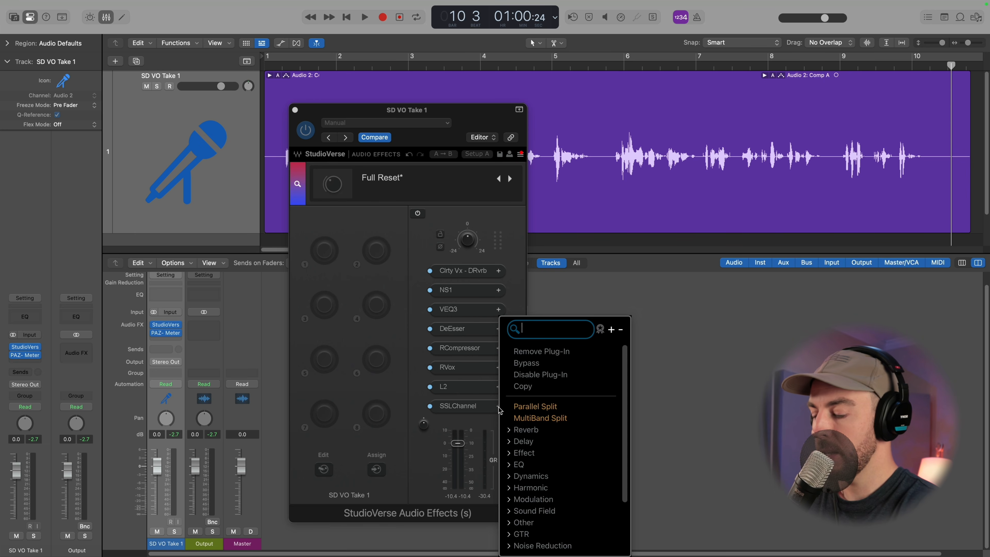
{"action": "type", "text": "ssl"}
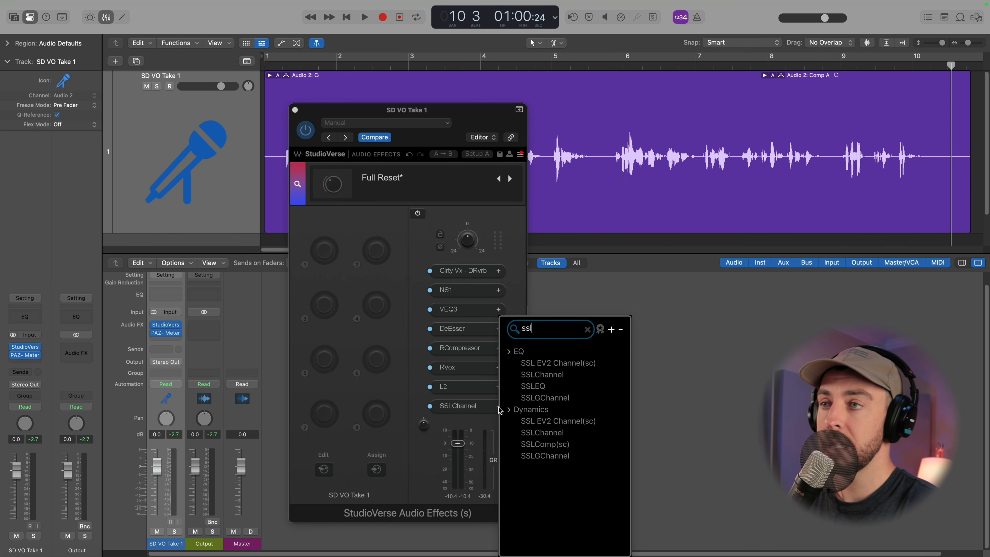
{"action": "left_click", "coordinate": [540, 374]}
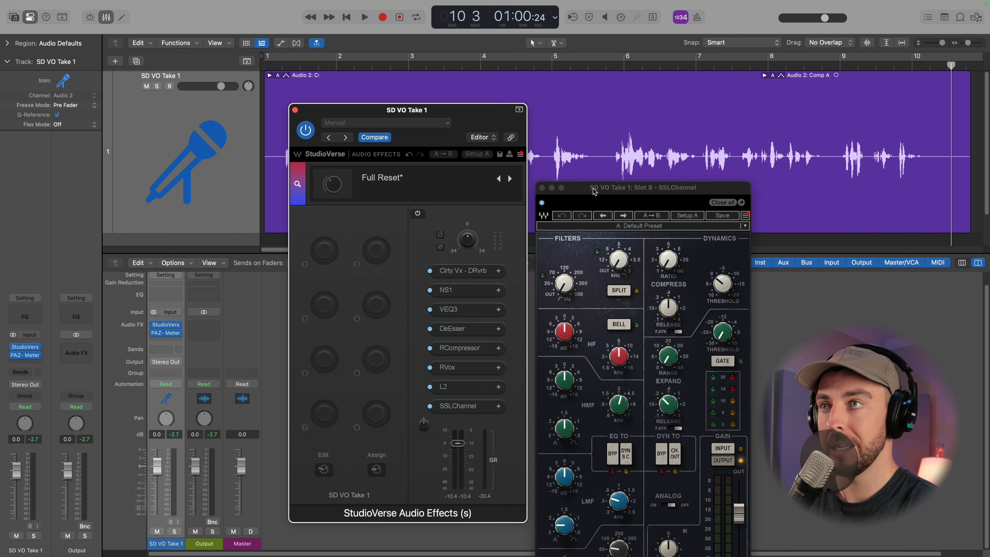
{"action": "left_click_drag", "start_coordinate": [594, 191], "coordinate": [595, 107]}
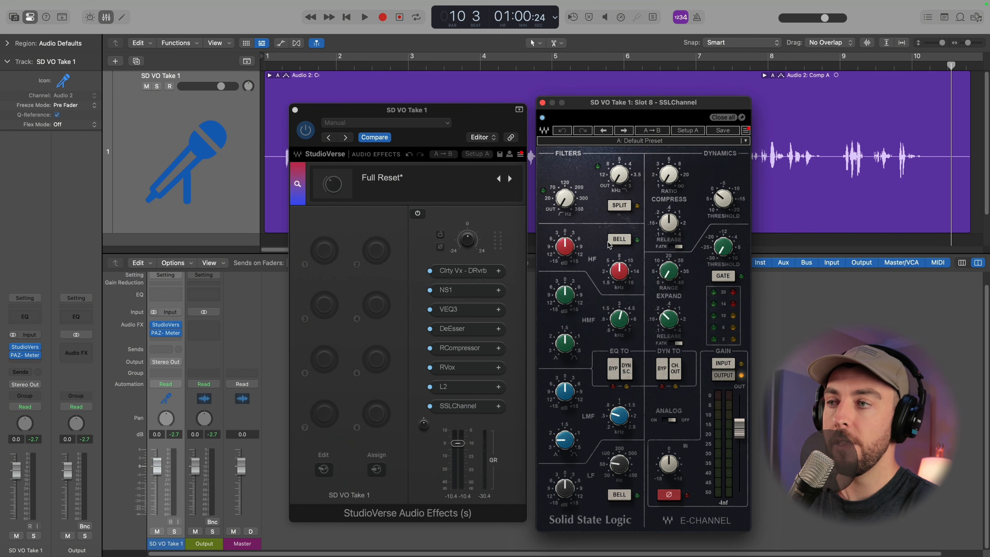
{"action": "left_click", "coordinate": [543, 103]}
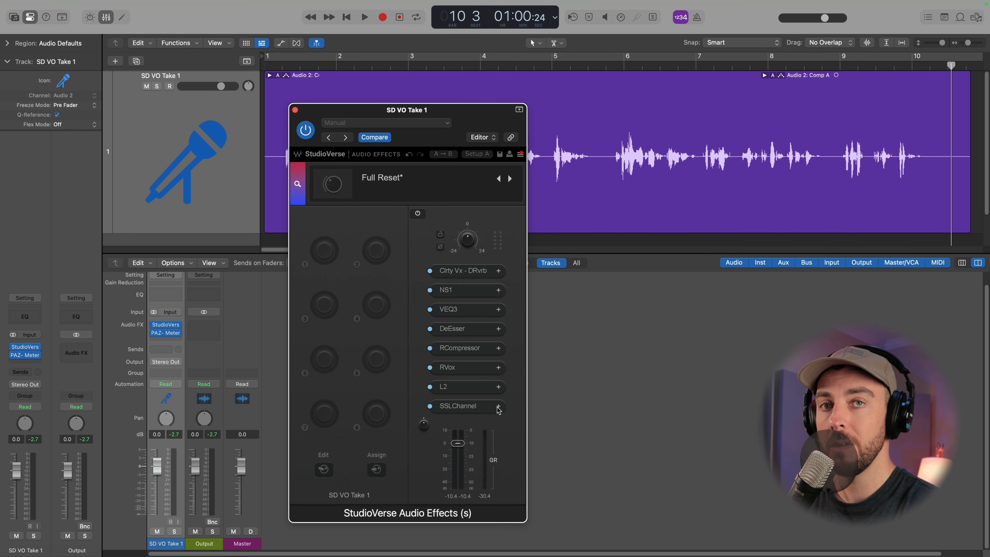
Review the DeEsser's settings in the fourth chain slot, close its window and return to the SSLChannel slot.
{"action": "left_click", "coordinate": [466, 328]}
{"action": "left_click", "coordinate": [578, 277]}
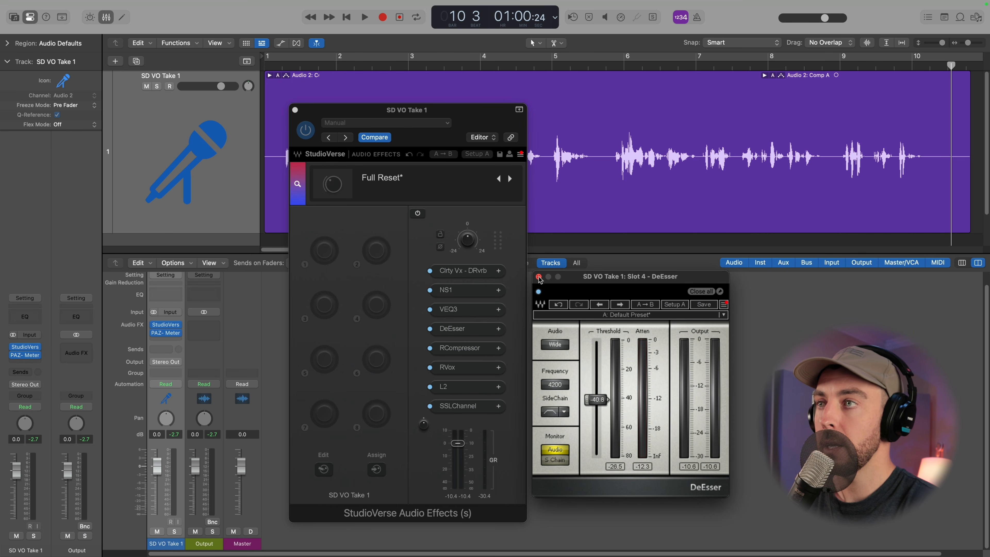
{"action": "left_click", "coordinate": [539, 277]}
{"action": "left_click", "coordinate": [458, 405]}
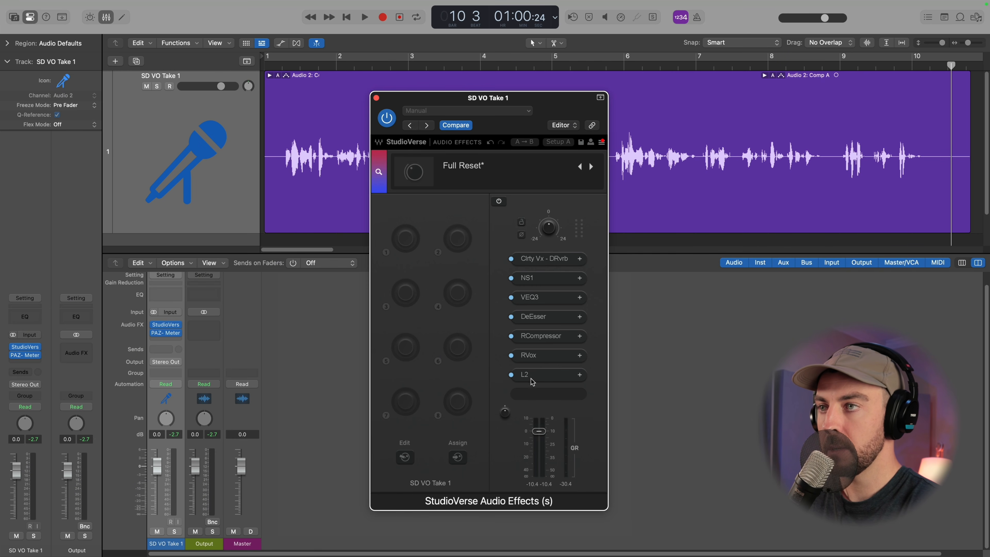
Shift the plugins from VEQ3 through L2 down one slot each, leaving the third chain slot empty after NS1.
{"action": "left_click_drag", "start_coordinate": [533, 358], "coordinate": [535, 375]}
{"action": "left_click_drag", "start_coordinate": [533, 316], "coordinate": [533, 334]}
{"action": "left_click_drag", "start_coordinate": [533, 299], "coordinate": [532, 317]}
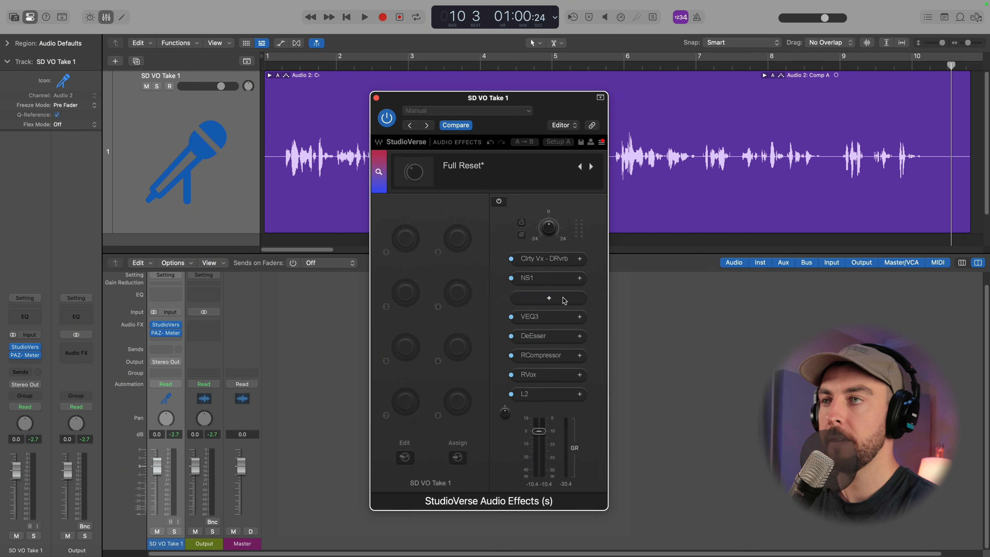
Open the Clarity Vx DeReverb in the first chain slot to view it and close its window.
{"action": "left_click", "coordinate": [559, 260]}
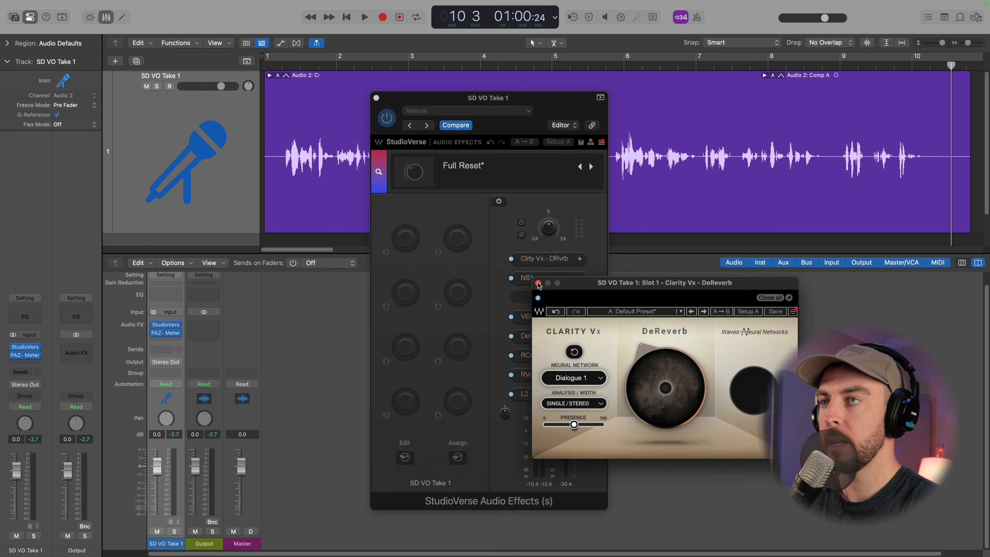
{"action": "left_click", "coordinate": [538, 283]}
{"action": "left_click", "coordinate": [539, 278]}
{"action": "left_click", "coordinate": [540, 260]}
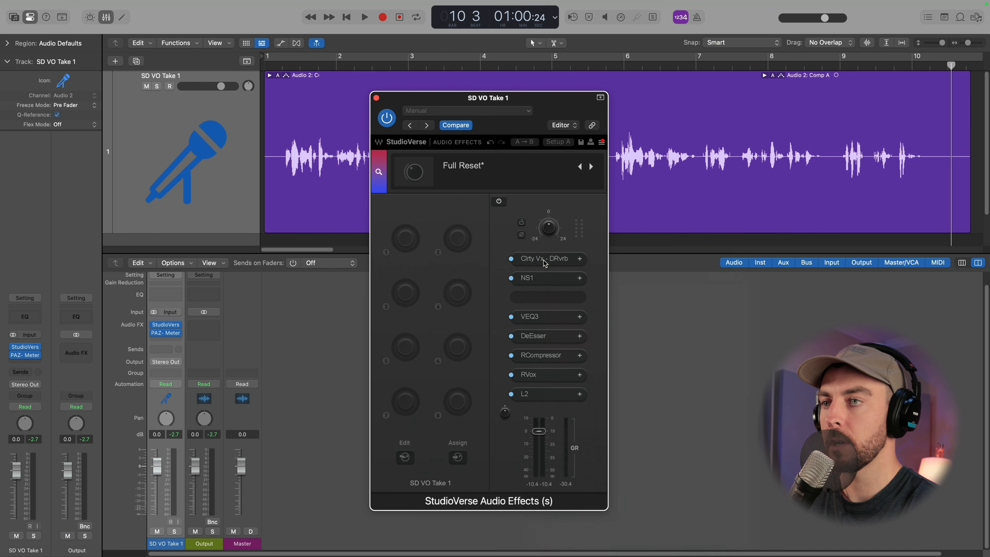
Load the RBass plugin in the empty third chain slot and place its window beside the StudioVerse chain.
{"action": "left_click", "coordinate": [549, 299]}
{"action": "type", "text": "rbass"}
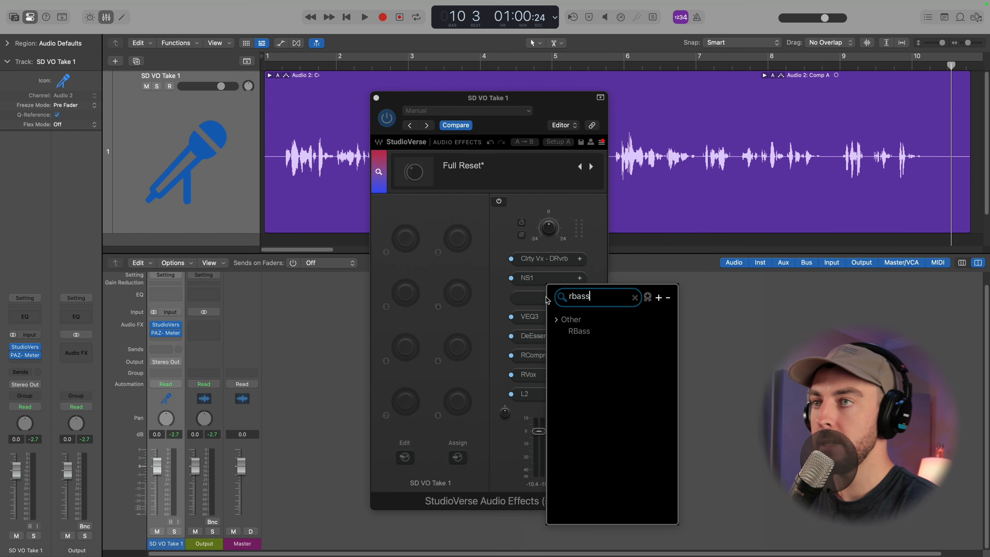
{"action": "double_click", "coordinate": [579, 331]}
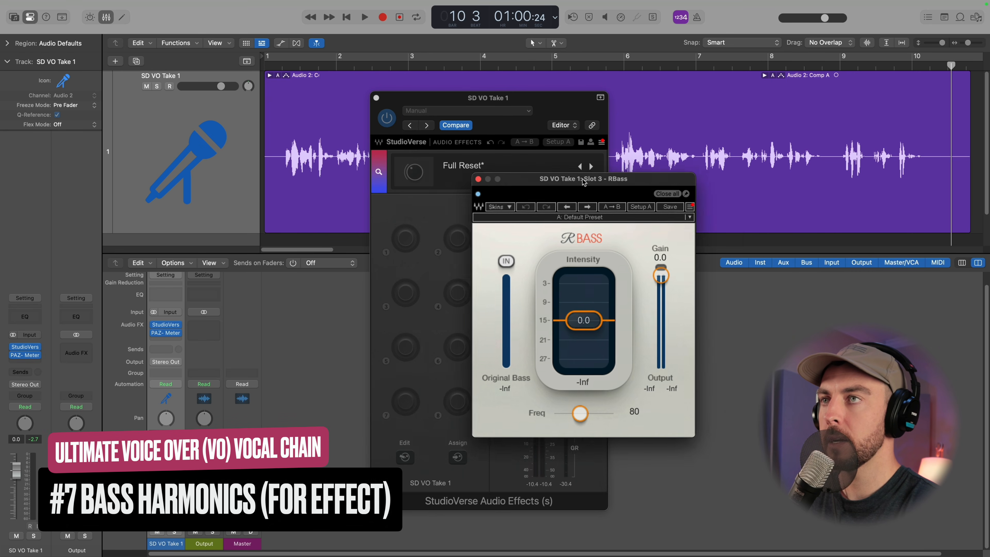
{"action": "left_click_drag", "start_coordinate": [583, 179], "coordinate": [729, 223]}
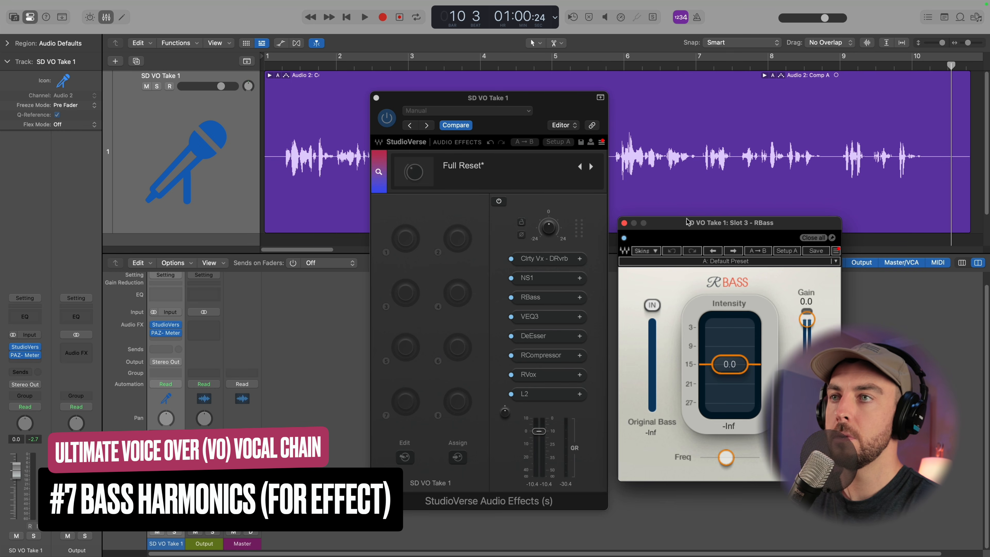
{"action": "left_click_drag", "start_coordinate": [671, 217], "coordinate": [671, 216]}
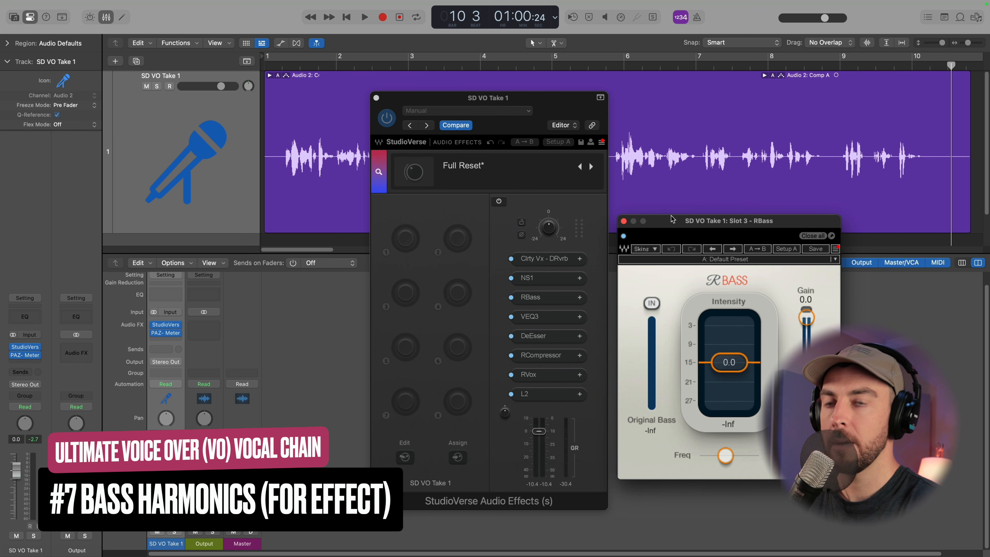
Set RBass's frequency to 59 and, starting from its minimum during playback, raise the intensity to -7.9.
{"action": "left_click_drag", "start_coordinate": [726, 456], "coordinate": [724, 459]}
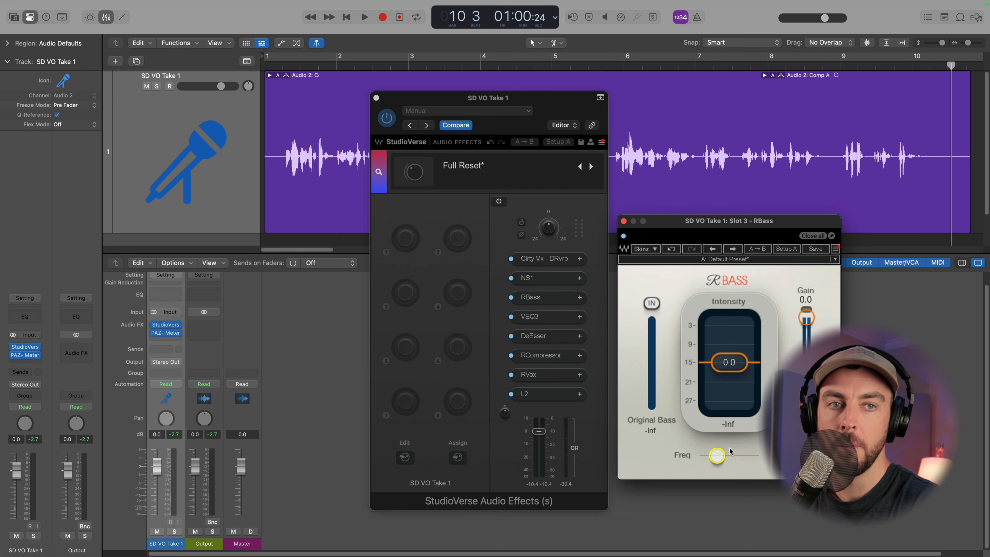
{"action": "left_click_drag", "start_coordinate": [738, 365], "coordinate": [738, 407]}
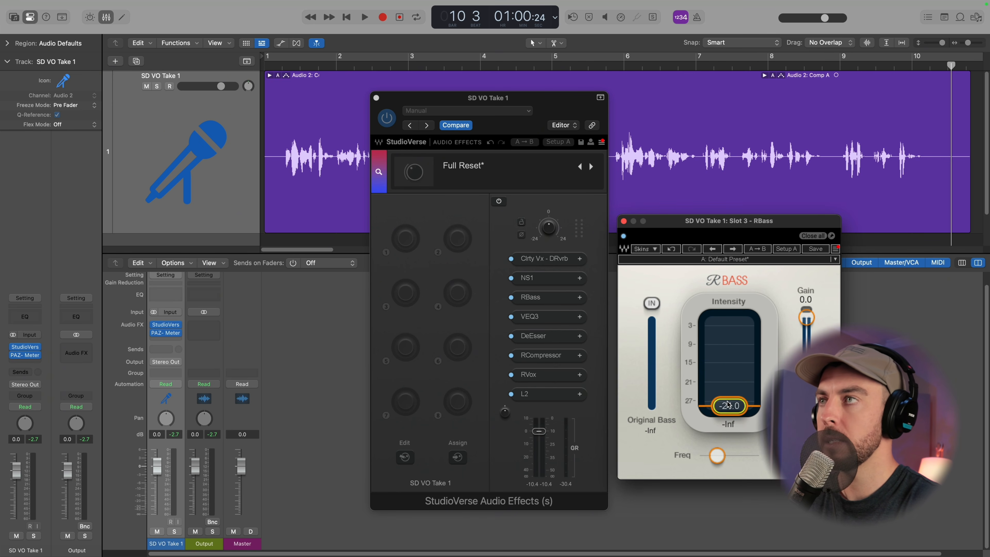
{"action": "key", "text": "space"}
{"action": "mouse_move", "coordinate": [728, 405]}
{"action": "left_mouse_down"}
{"action": "mouse_move", "coordinate": [736, 367]}
{"action": "mouse_move", "coordinate": [734, 388]}
{"action": "left_mouse_up"}
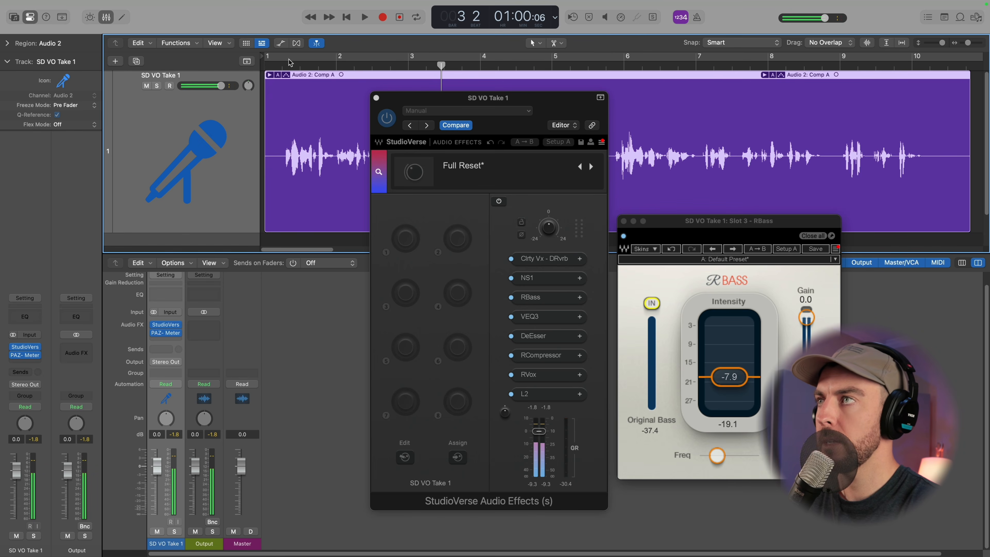
Replay the take from the start, compare RBass off and on, and set its intensity to -9.6.
{"action": "left_click", "coordinate": [288, 63]}
{"action": "left_click", "coordinate": [511, 296]}
{"action": "left_click", "coordinate": [511, 298]}
{"action": "key", "text": "space"}
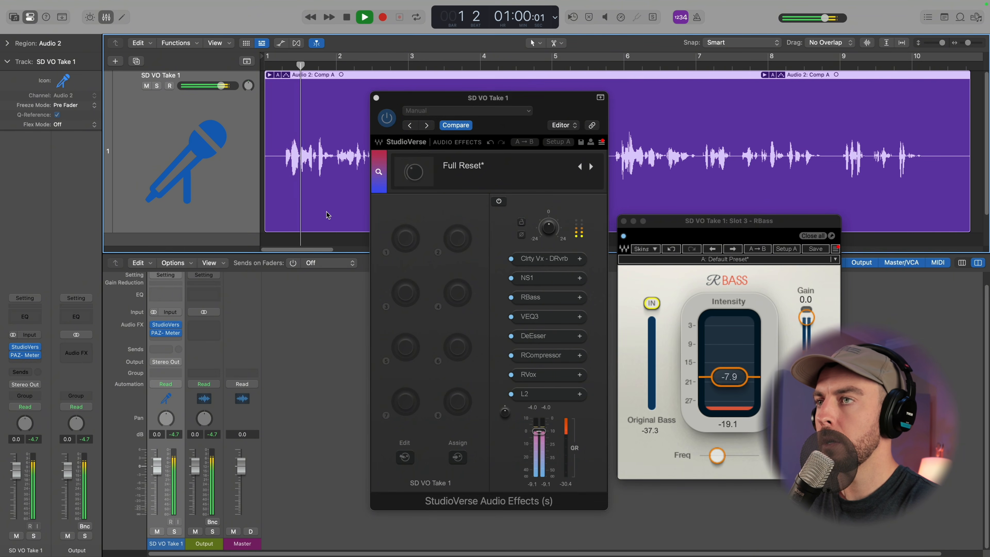
{"action": "left_click_drag", "start_coordinate": [743, 382], "coordinate": [744, 388]}
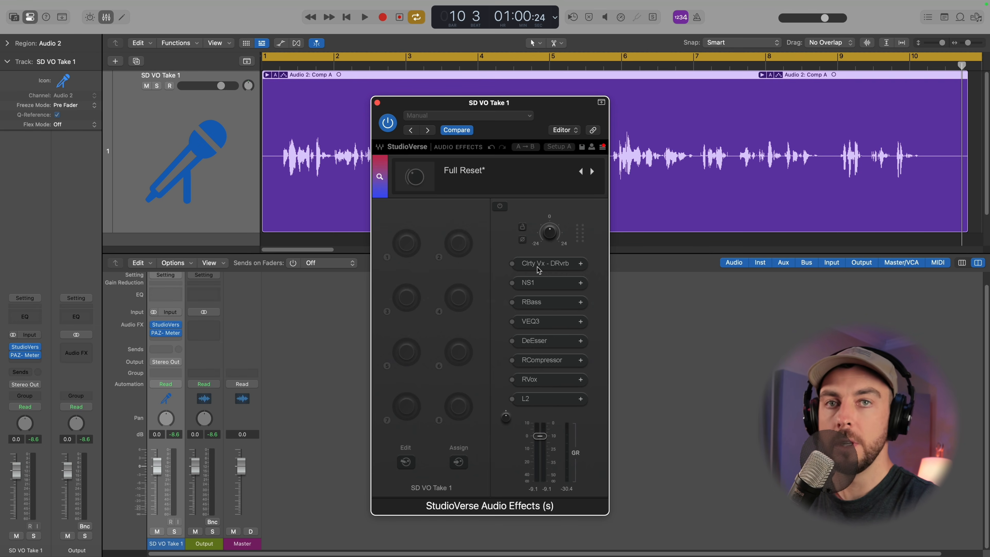
Play the take with all chain plugins off, enable Clarity Vx DeReverb and NS1 one after the other, and close their windows.
{"action": "key", "text": "space"}
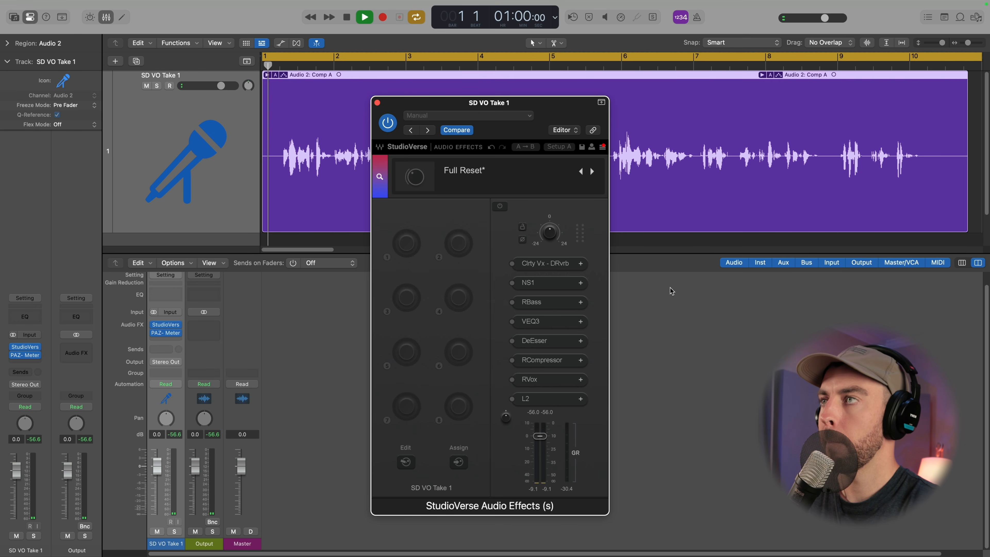
{"action": "left_click", "coordinate": [545, 263]}
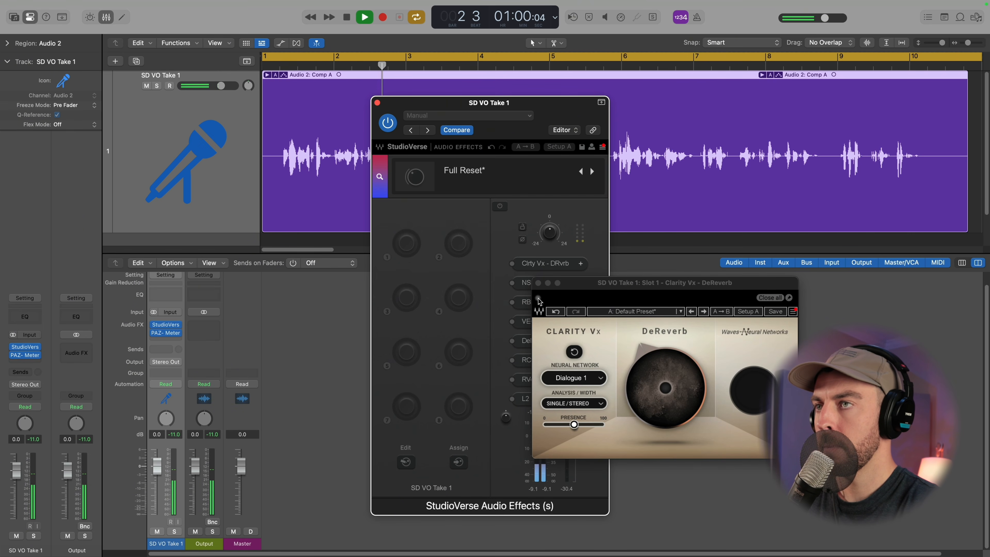
{"action": "left_click", "coordinate": [539, 283]}
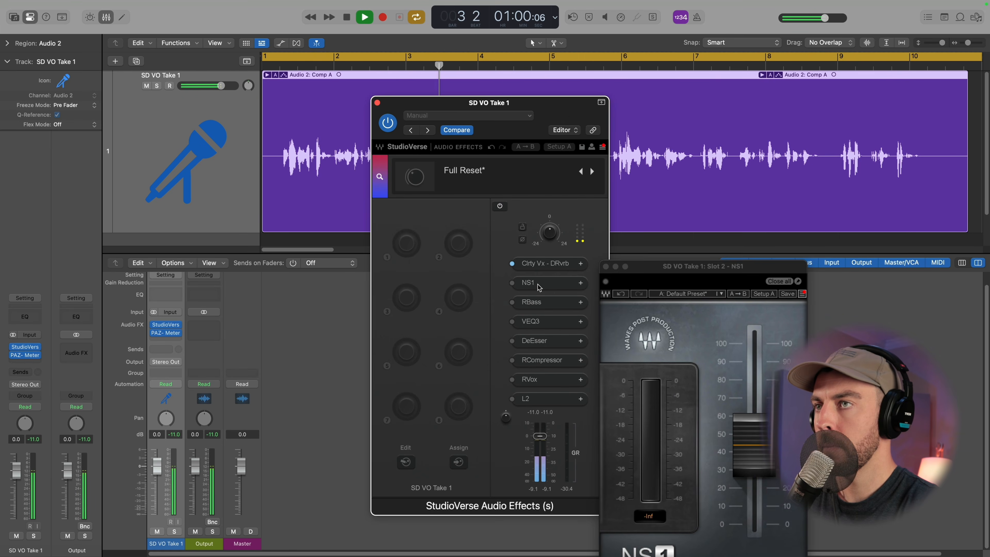
{"action": "left_click_drag", "start_coordinate": [654, 270], "coordinate": [670, 206]}
{"action": "left_click", "coordinate": [621, 216]}
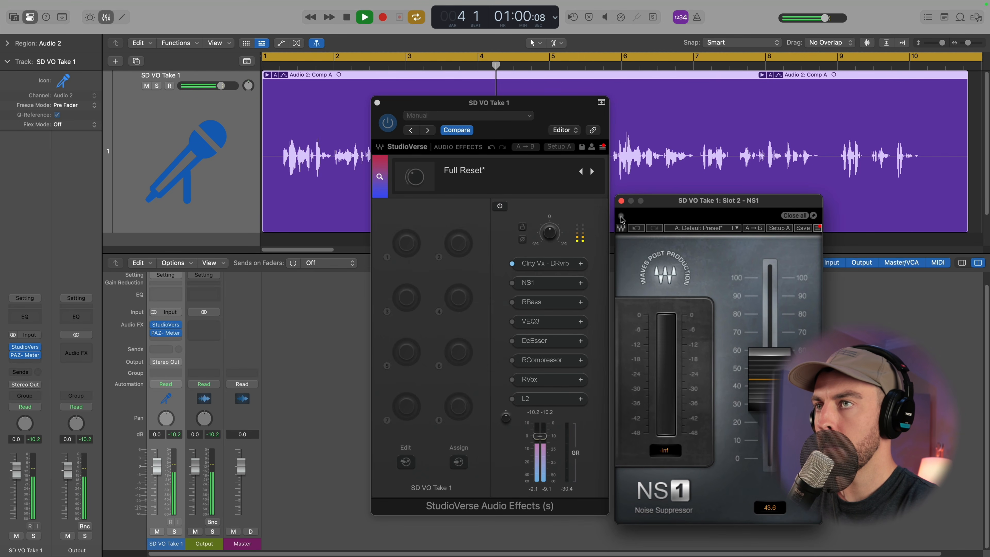
{"action": "left_click", "coordinate": [622, 201]}
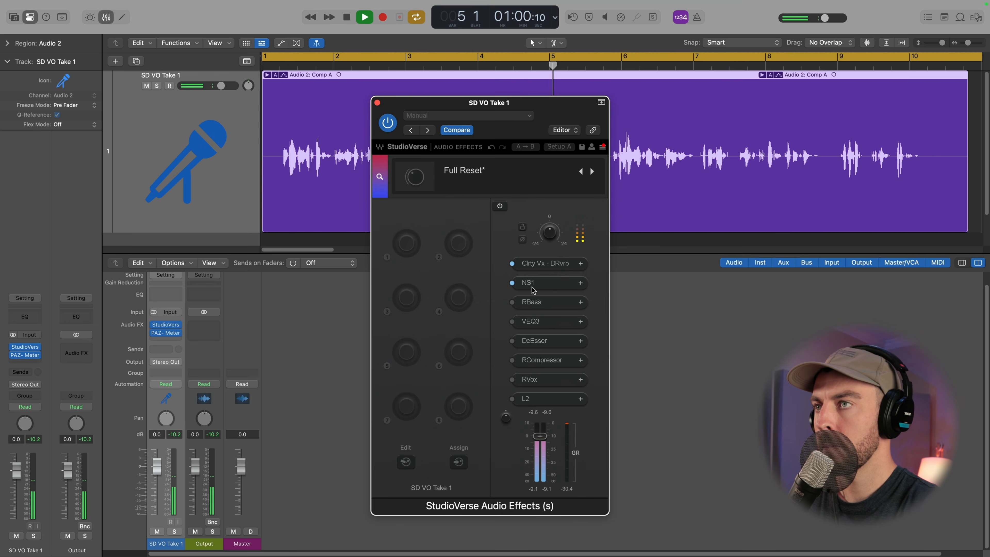
Enable RBass and VEQ3 in turn while the take plays, closing each plugin's window.
{"action": "left_click", "coordinate": [538, 301]}
{"action": "left_click", "coordinate": [624, 287]}
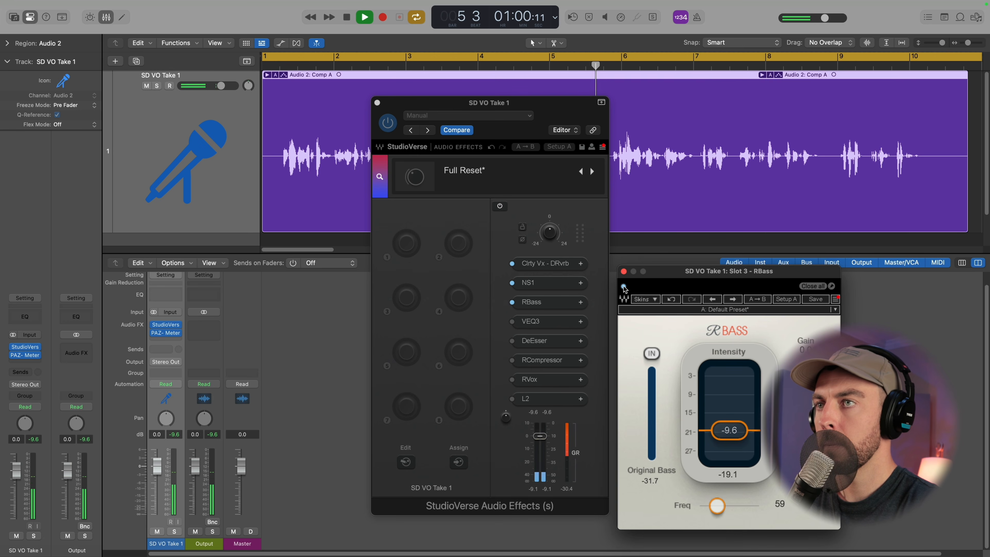
{"action": "left_click", "coordinate": [624, 271]}
{"action": "left_click", "coordinate": [542, 325]}
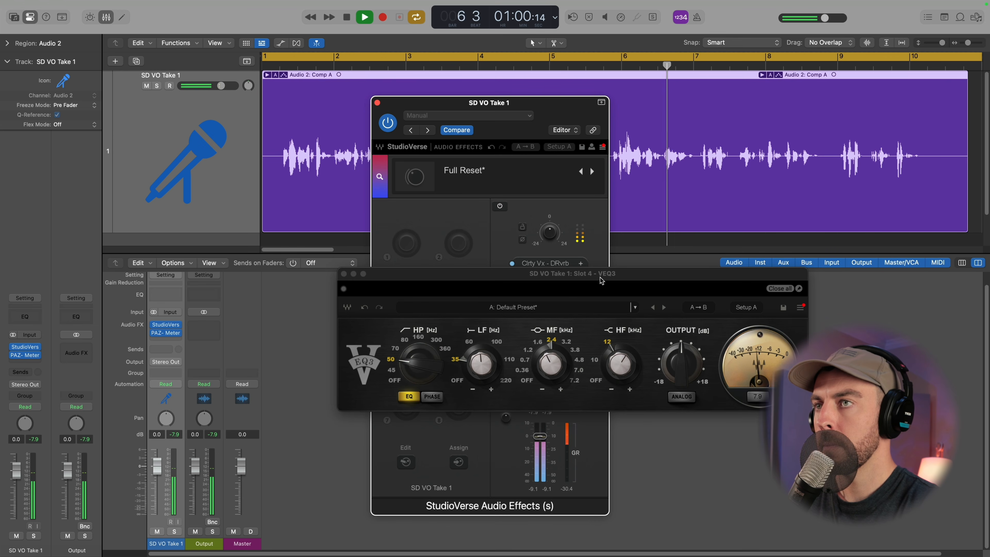
{"action": "left_click", "coordinate": [343, 288]}
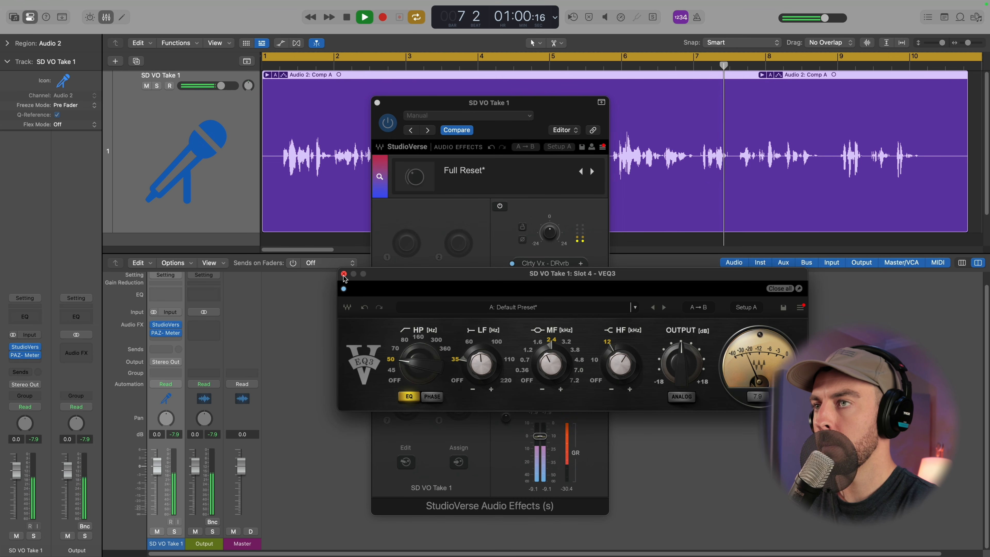
{"action": "left_click", "coordinate": [344, 274]}
Enable the DeEsser and RCompressor in turn while the take keeps playing, closing each plugin's window.
{"action": "left_click", "coordinate": [561, 341]}
{"action": "left_click_drag", "start_coordinate": [599, 276], "coordinate": [694, 264]}
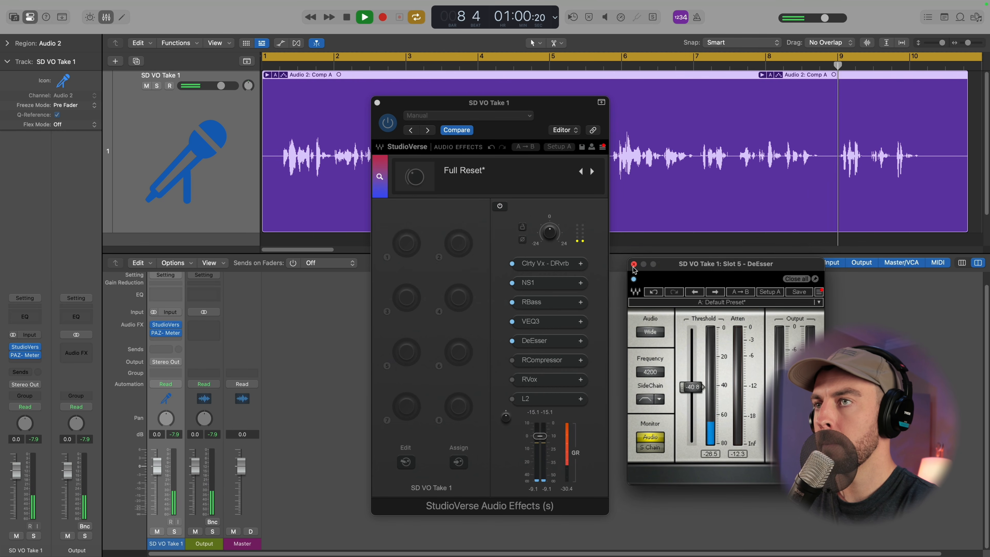
{"action": "left_click", "coordinate": [634, 264]}
{"action": "left_click", "coordinate": [544, 359]}
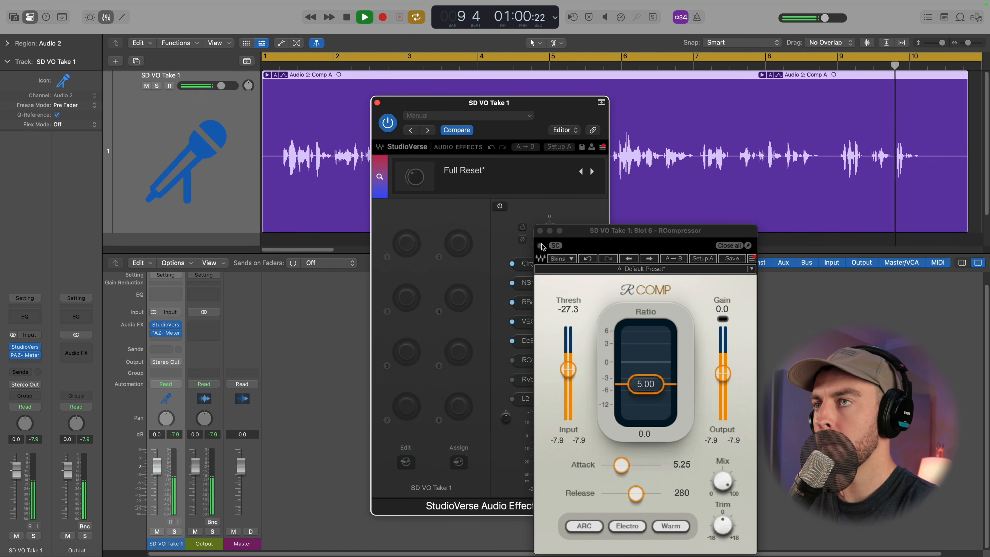
{"action": "left_click_drag", "start_coordinate": [541, 234], "coordinate": [628, 201]}
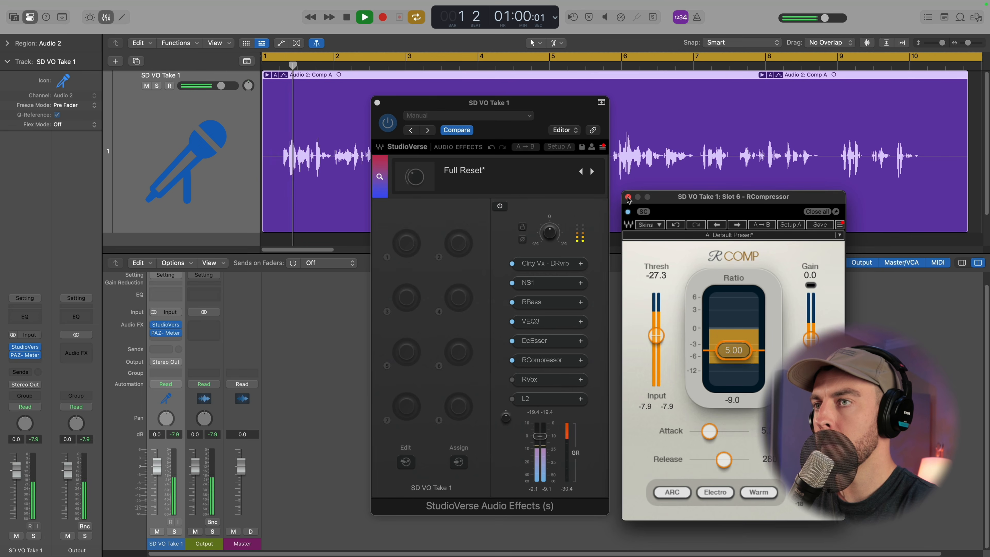
{"action": "left_click", "coordinate": [628, 197]}
Enable RVox and the L2 limiter in turn during playback and close their windows.
{"action": "left_click", "coordinate": [542, 379]}
{"action": "left_click_drag", "start_coordinate": [556, 270], "coordinate": [629, 243]}
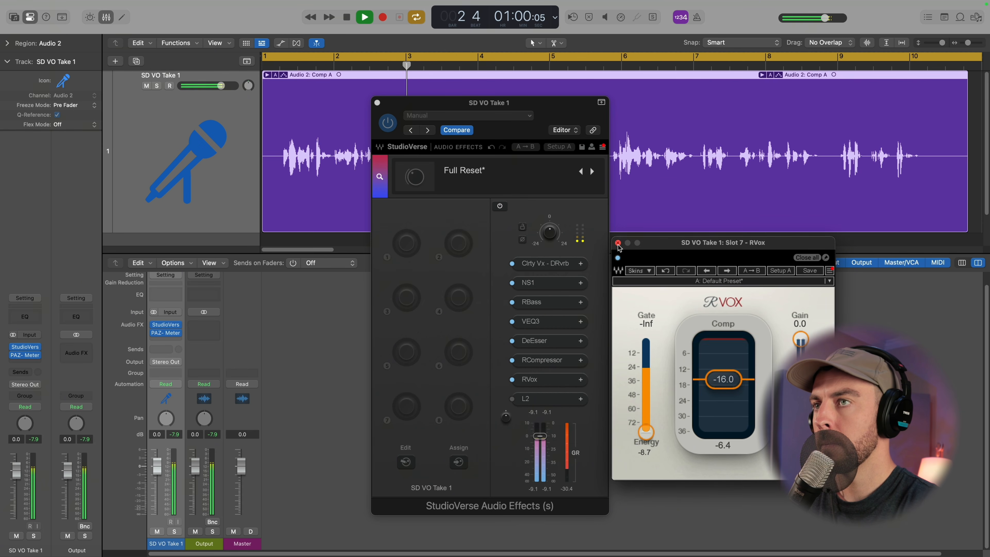
{"action": "left_click", "coordinate": [618, 243]}
{"action": "left_click", "coordinate": [542, 398]}
{"action": "left_click_drag", "start_coordinate": [559, 269], "coordinate": [709, 266]}
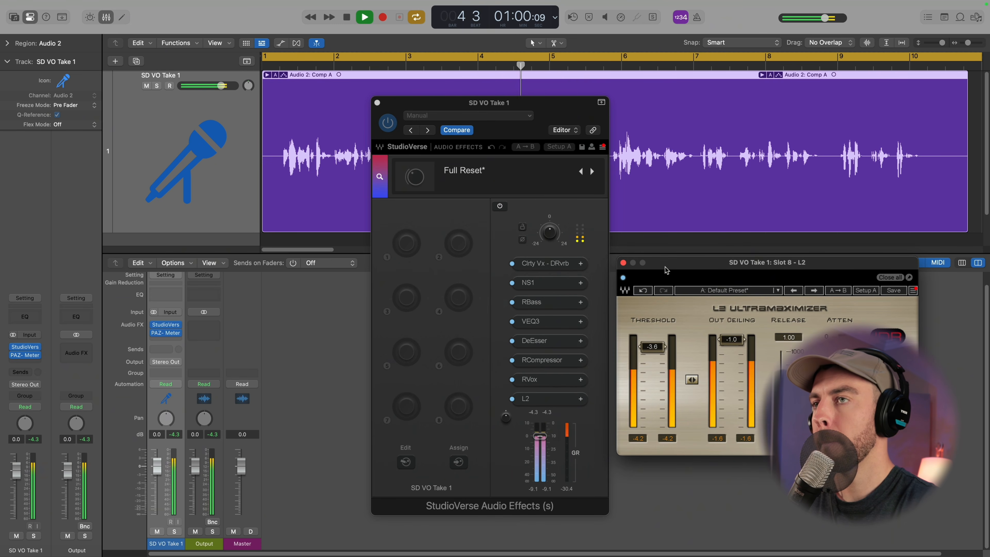
{"action": "left_click", "coordinate": [623, 263]}
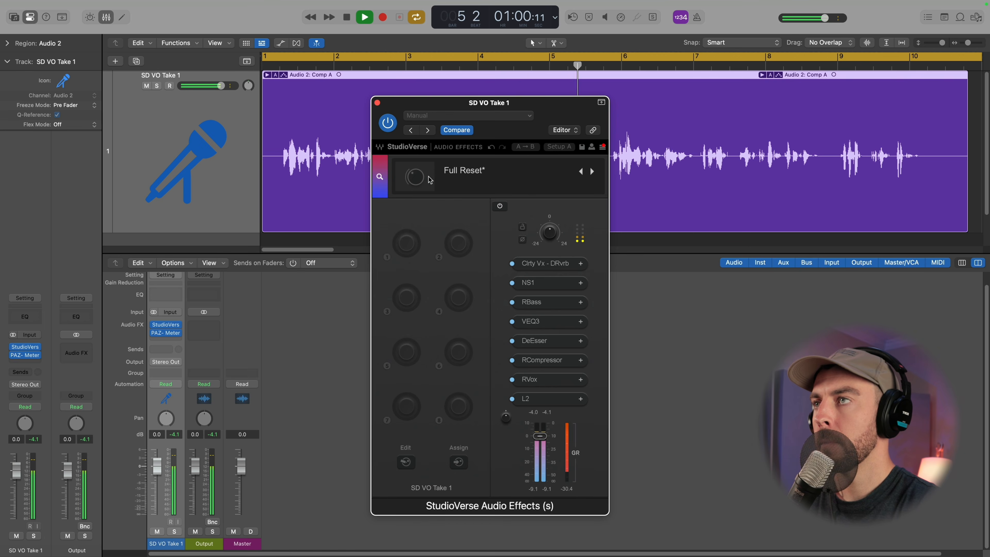
Compare the take with the whole chain disabled and enabled, and lower RBass's intensity slightly.
{"action": "left_click", "coordinate": [501, 206]}
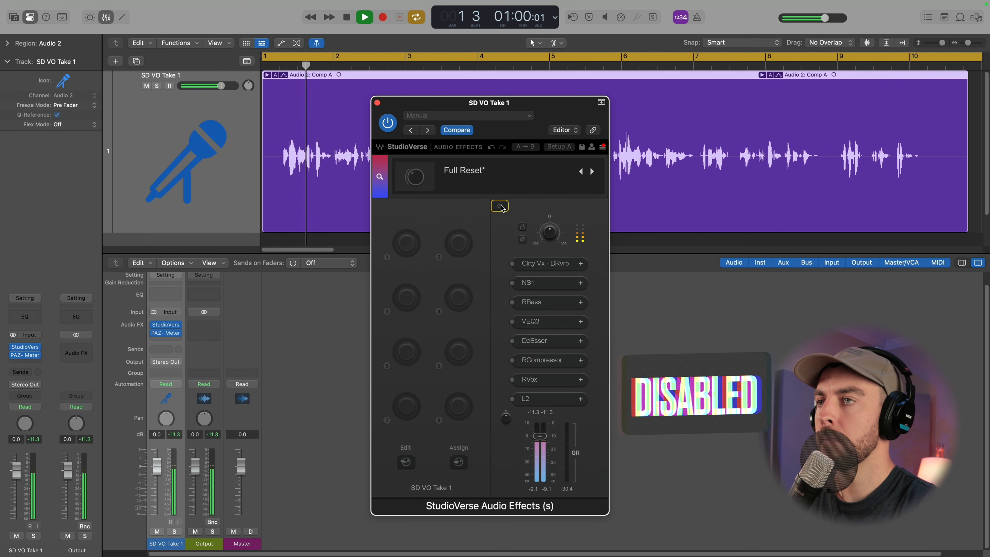
{"action": "left_click", "coordinate": [500, 206]}
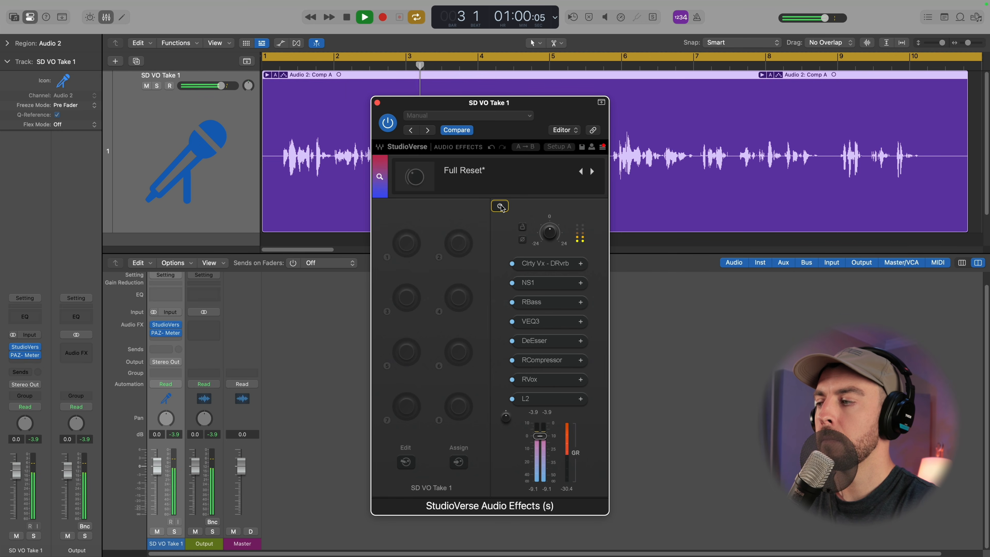
{"action": "left_click", "coordinate": [531, 302]}
{"action": "left_click_drag", "start_coordinate": [729, 430], "coordinate": [727, 438]}
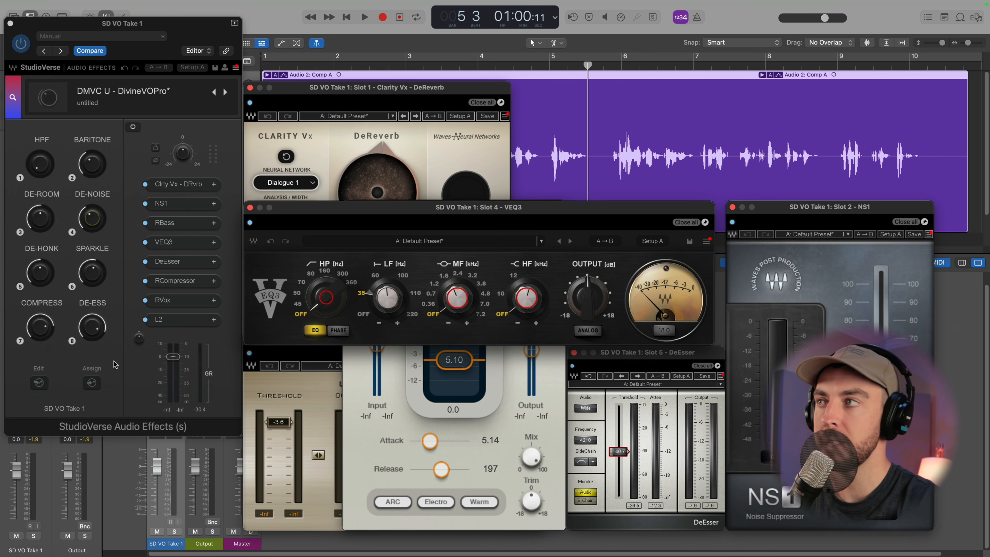
Locate the DMVC U - DivineVOPro preset in the local Divine Mixing - Vocal Chains Ultimate bonus presets and close the preset list.
{"action": "left_click", "coordinate": [150, 101]}
{"action": "mouse_move", "coordinate": [167, 365]}
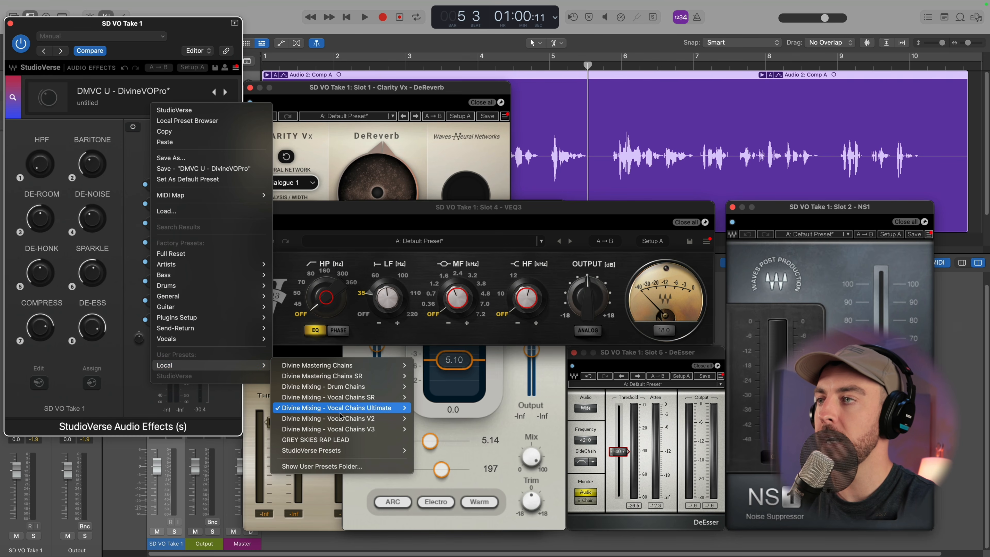
{"action": "mouse_move", "coordinate": [343, 408]}
{"action": "mouse_move", "coordinate": [439, 412]}
{"action": "mouse_move", "coordinate": [449, 440]}
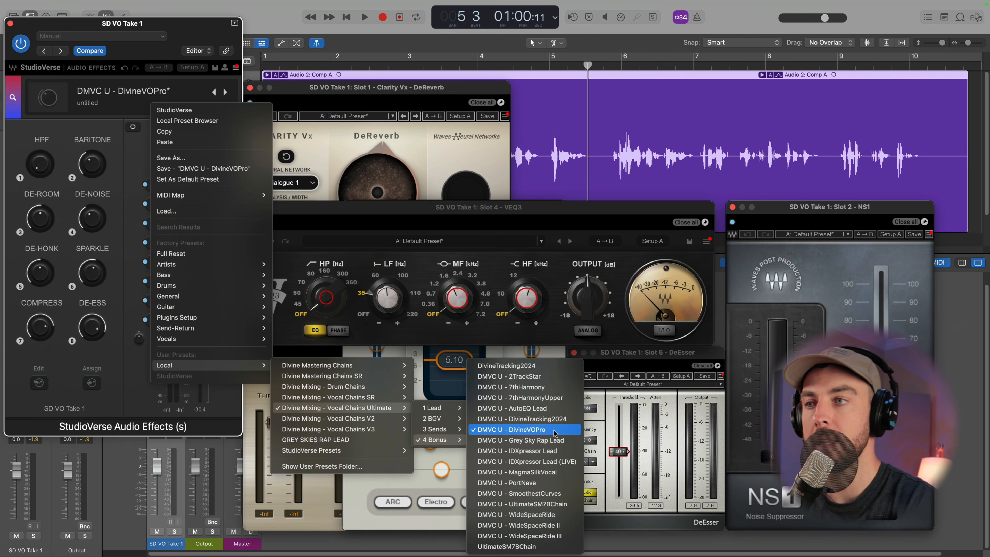
{"action": "left_click", "coordinate": [550, 208]}
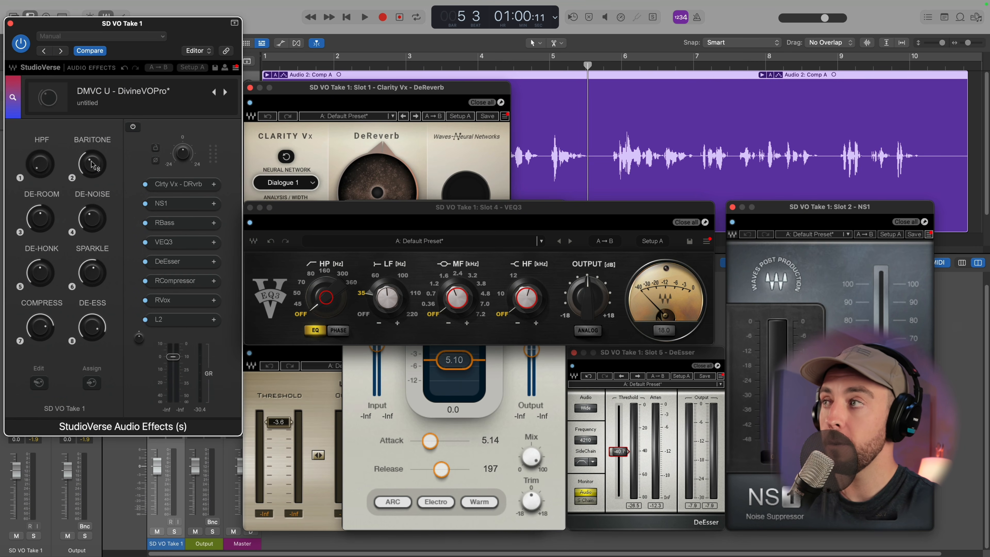
Try the DivineVOPro preset's macro knobs, setting De-Noise to 48.0 and De-Room to 34.1.
{"action": "left_click_drag", "start_coordinate": [93, 169], "coordinate": [80, 185]}
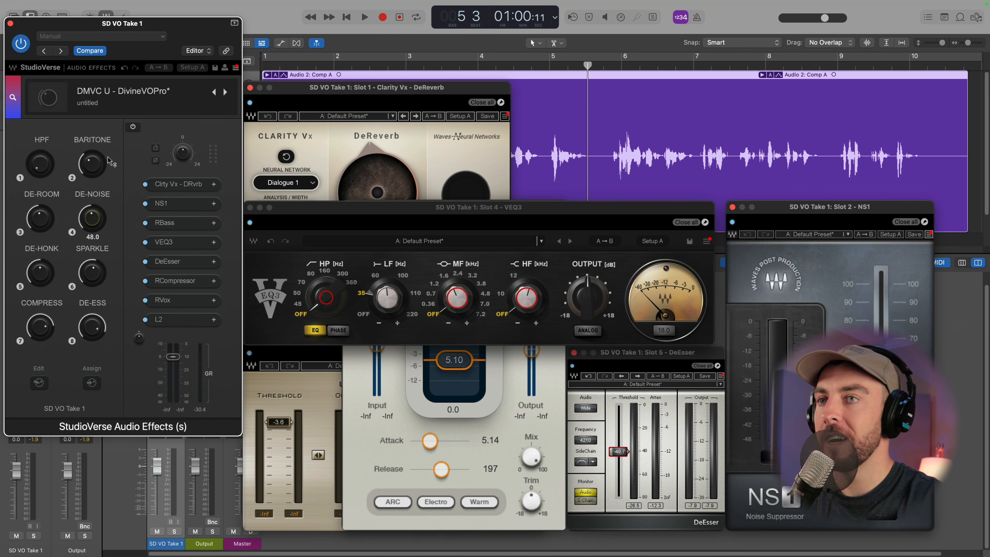
{"action": "left_click_drag", "start_coordinate": [44, 201], "coordinate": [47, 246]}
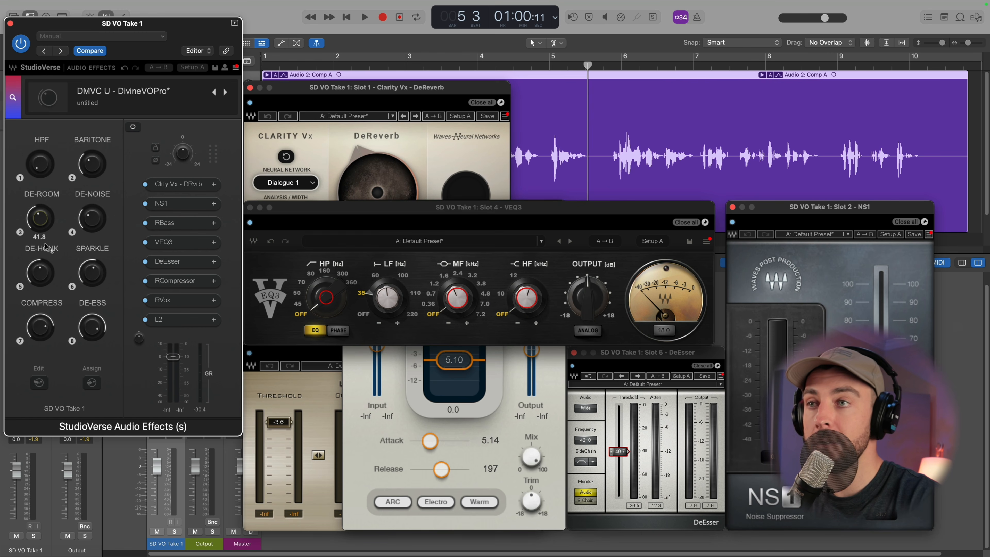
{"action": "left_click_drag", "start_coordinate": [48, 282], "coordinate": [47, 244]}
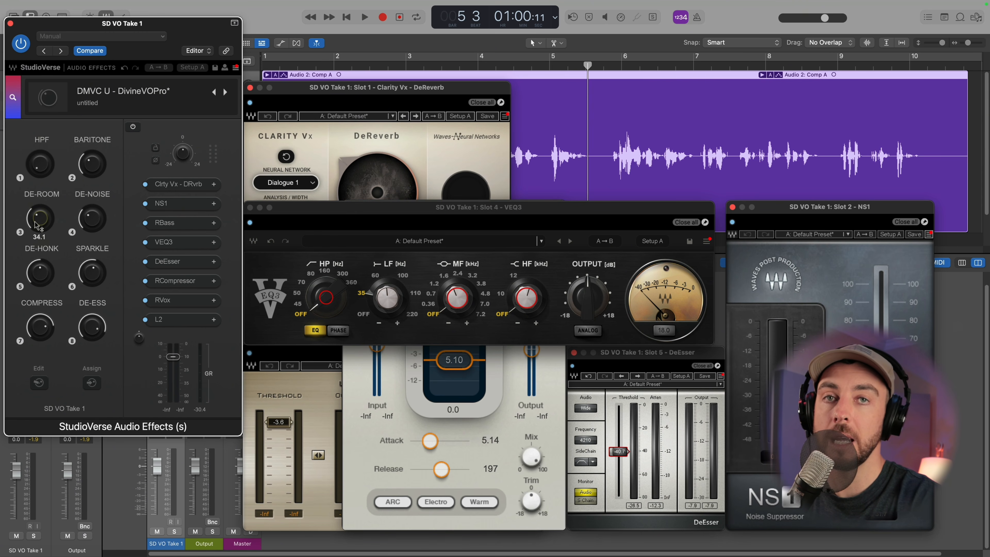